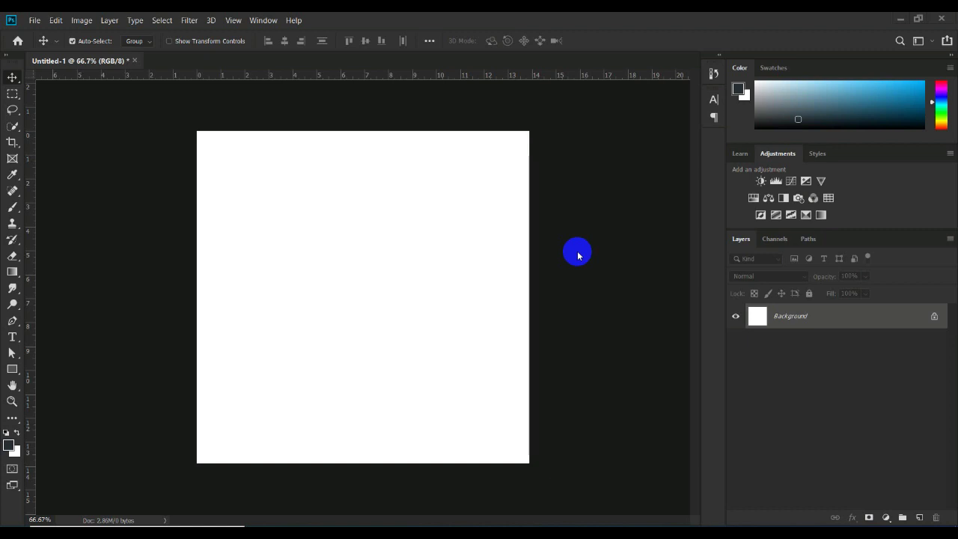
click(34, 21)
click(44, 45)
click(142, 149)
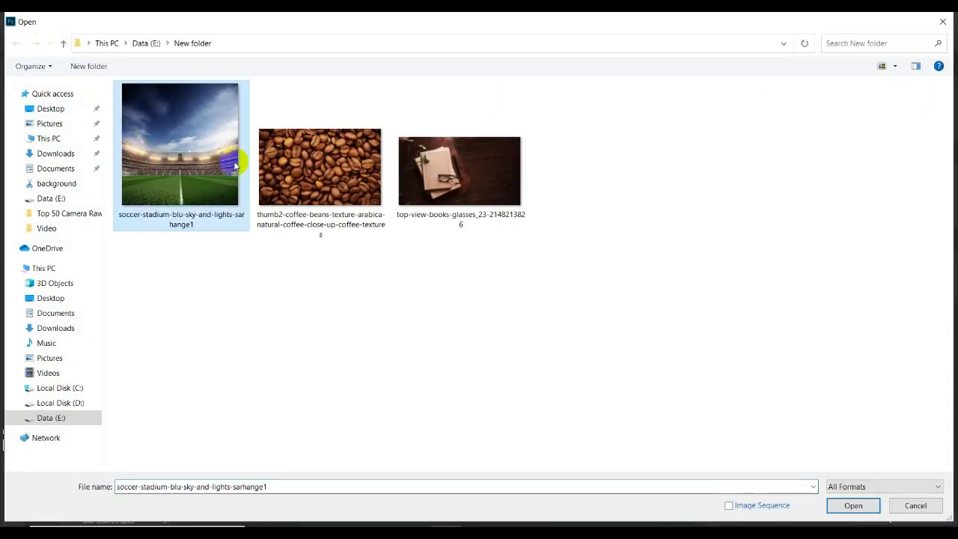
ctrl+click(261, 169)
ctrl+click(447, 178)
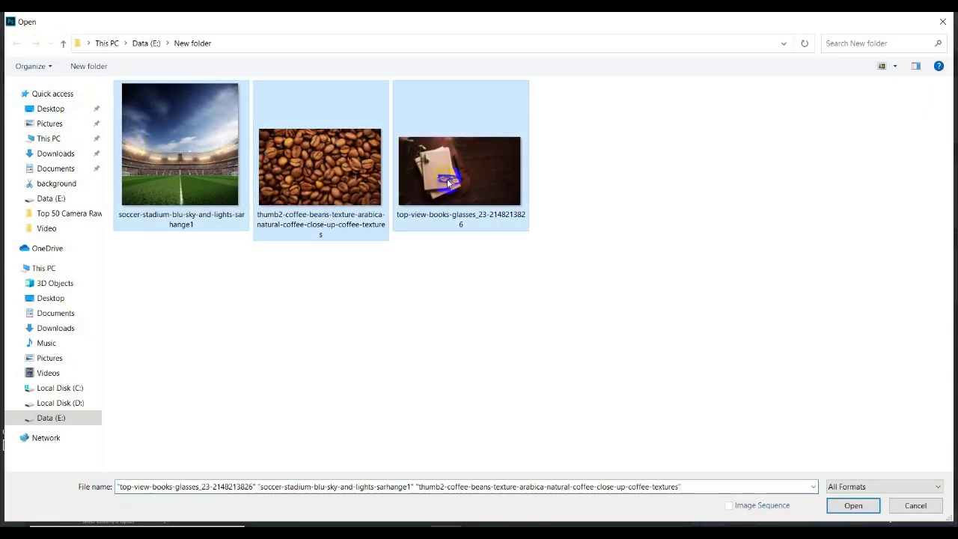
click(855, 506)
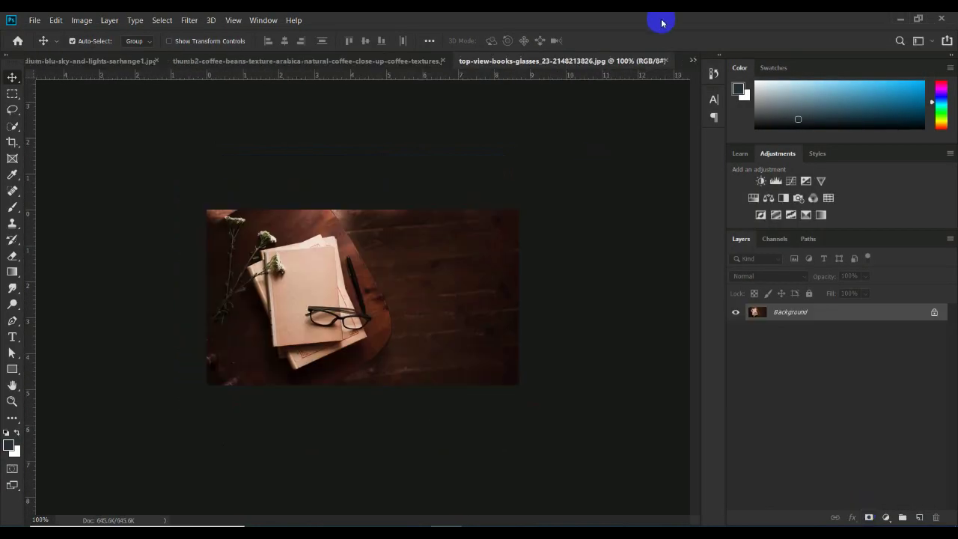
click(664, 61)
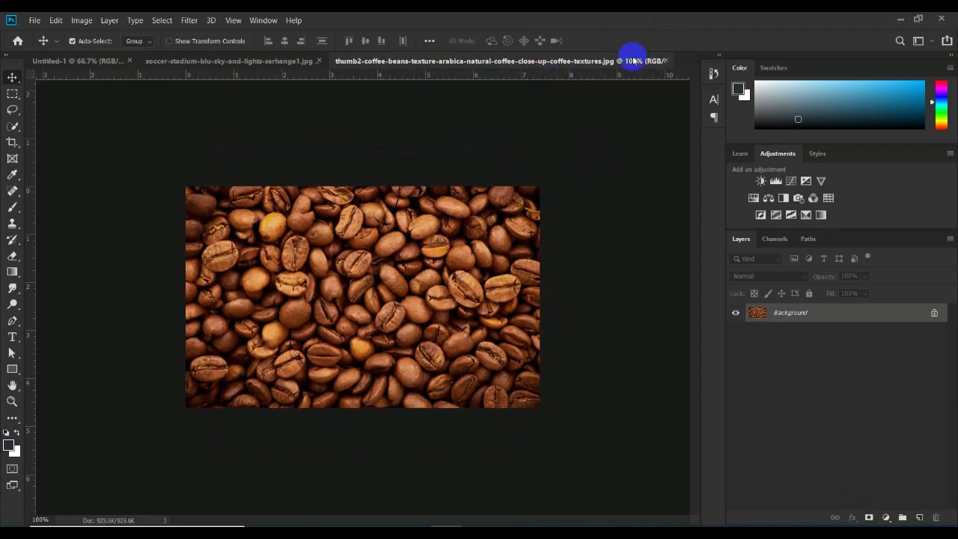
click(663, 60)
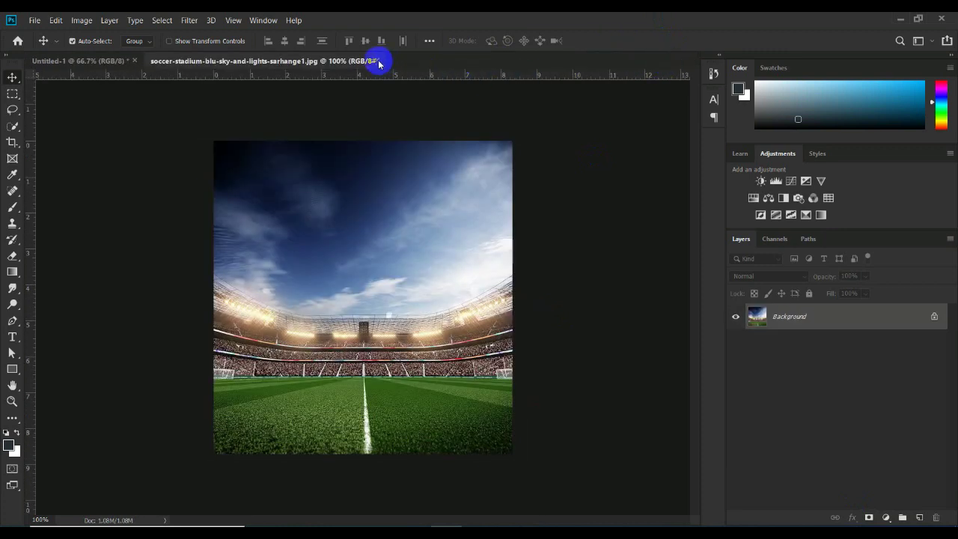
click(381, 61)
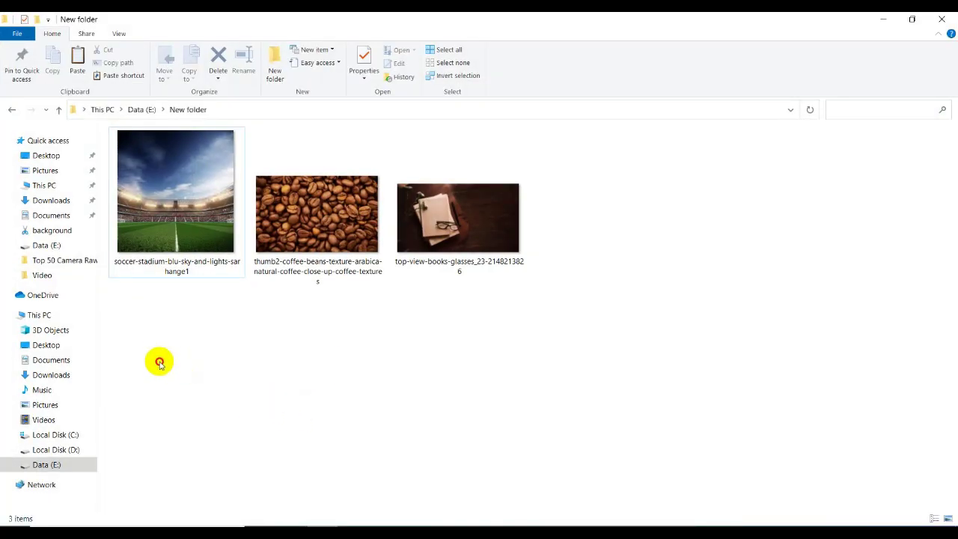
Select the stadium, coffee-bean and books photos in the New folder and drag them into Photoshop
drag(159, 362, 442, 238)
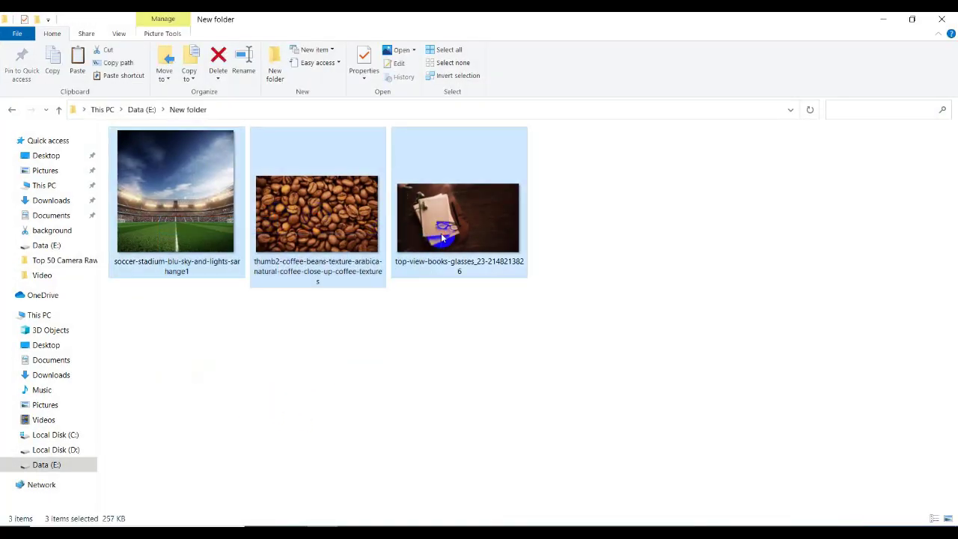
mouse_move(194, 189)
mouse_down()
mouse_move(366, 416)
mouse_move(375, 81)
mouse_move(359, 63)
mouse_up()
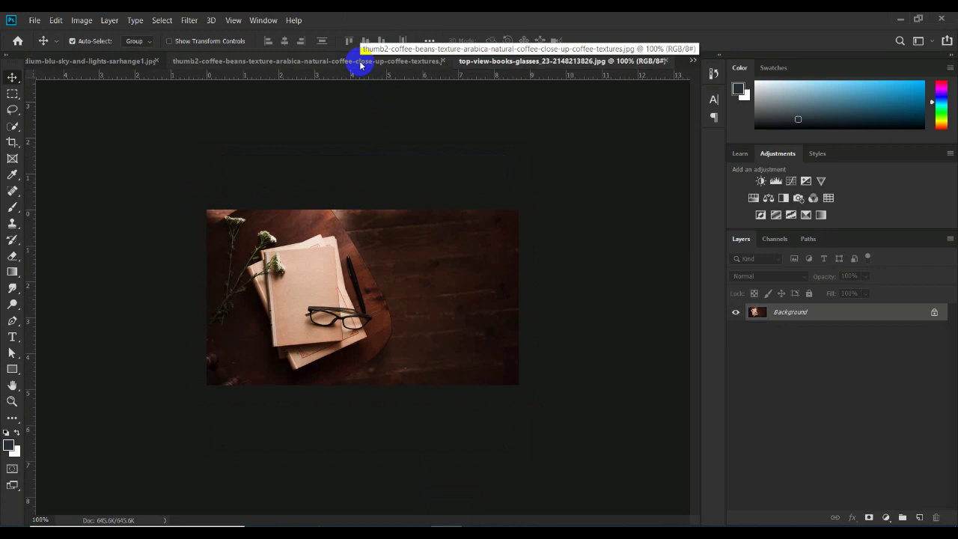
Float the stadium, coffee-bean and books documents as separate windows above the Untitled-1 canvas
click(138, 66)
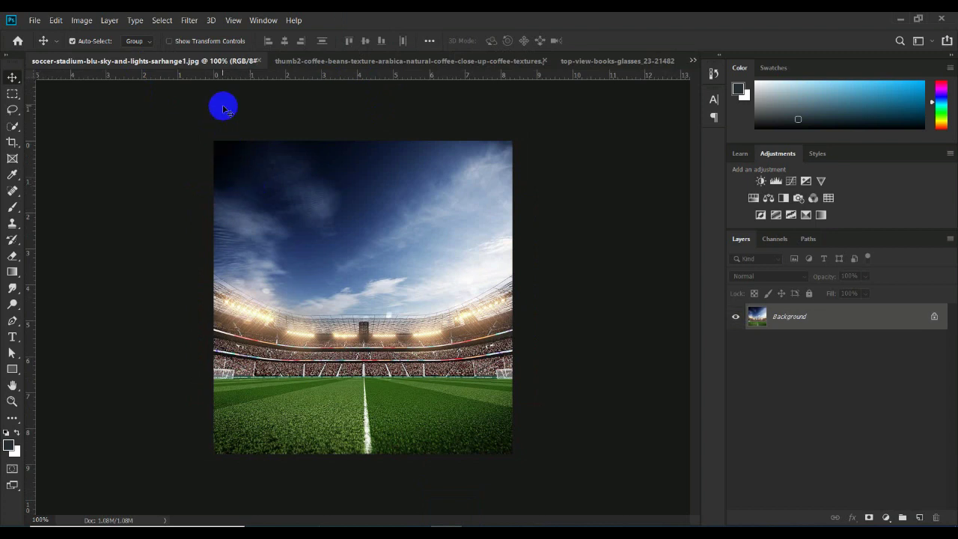
drag(214, 61, 251, 120)
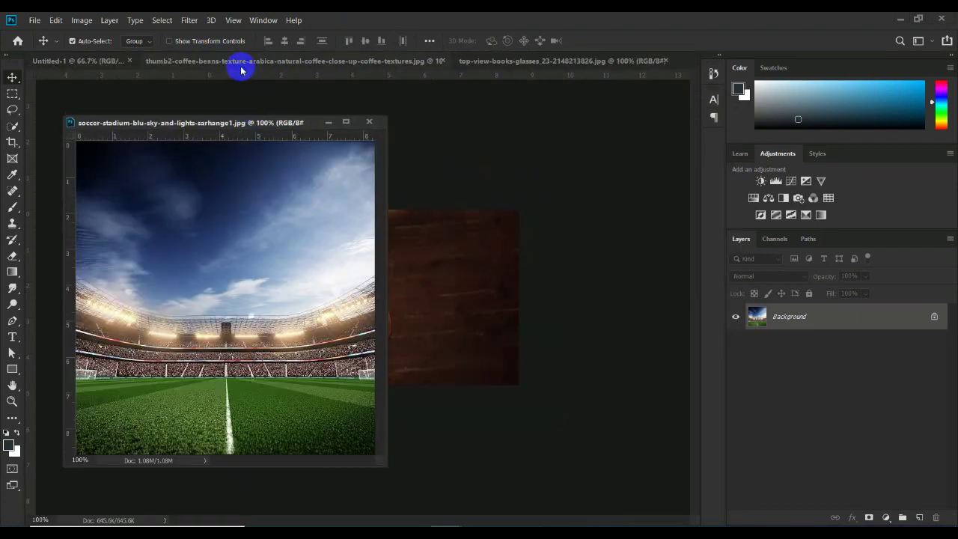
mouse_move(242, 62)
mouse_down()
mouse_move(312, 144)
mouse_move(356, 165)
mouse_up()
drag(321, 61, 360, 106)
click(105, 61)
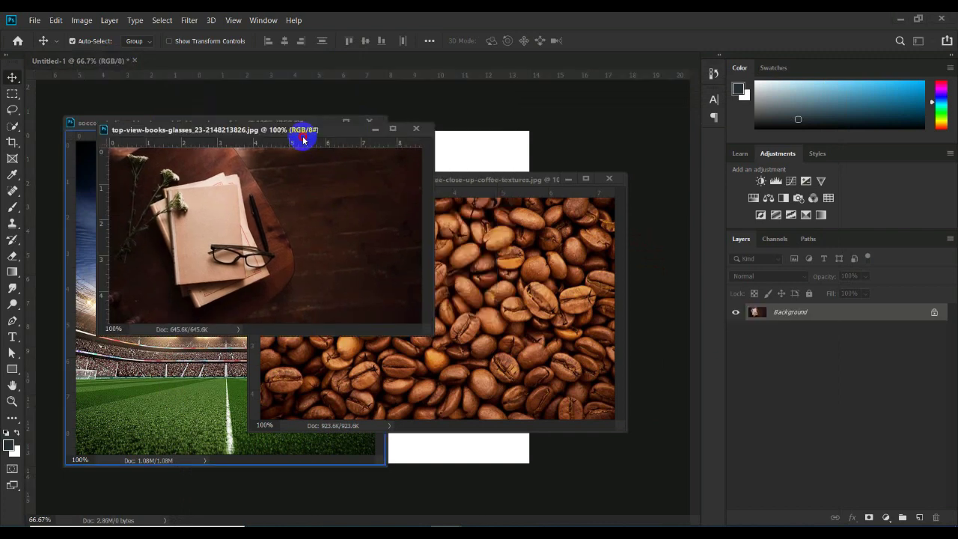
Copy the books, stadium and coffee-bean photos onto Untitled-1 as layers and close the coffee window
drag(391, 104, 218, 179)
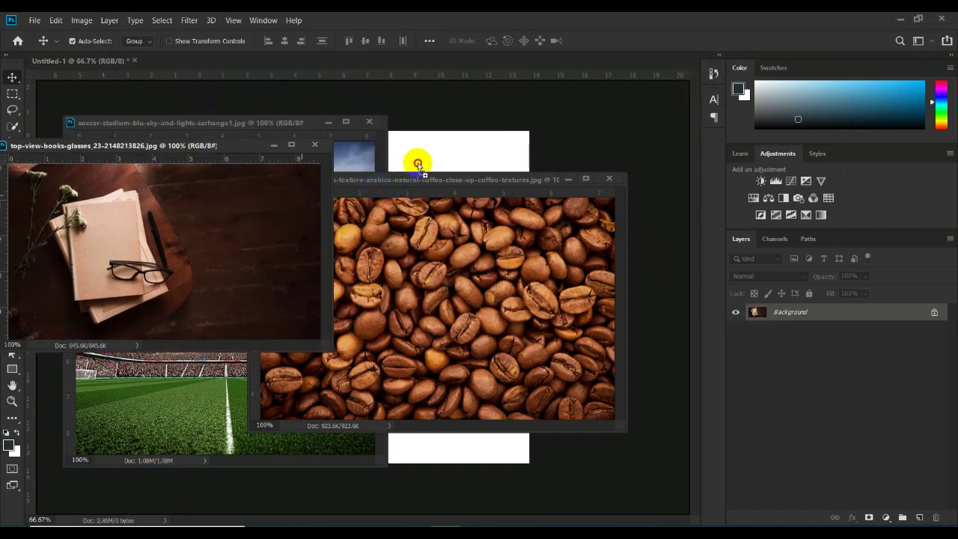
drag(420, 160, 417, 154)
click(314, 144)
mouse_move(309, 124)
mouse_down()
mouse_move(305, 193)
mouse_move(329, 153)
mouse_up()
click(365, 188)
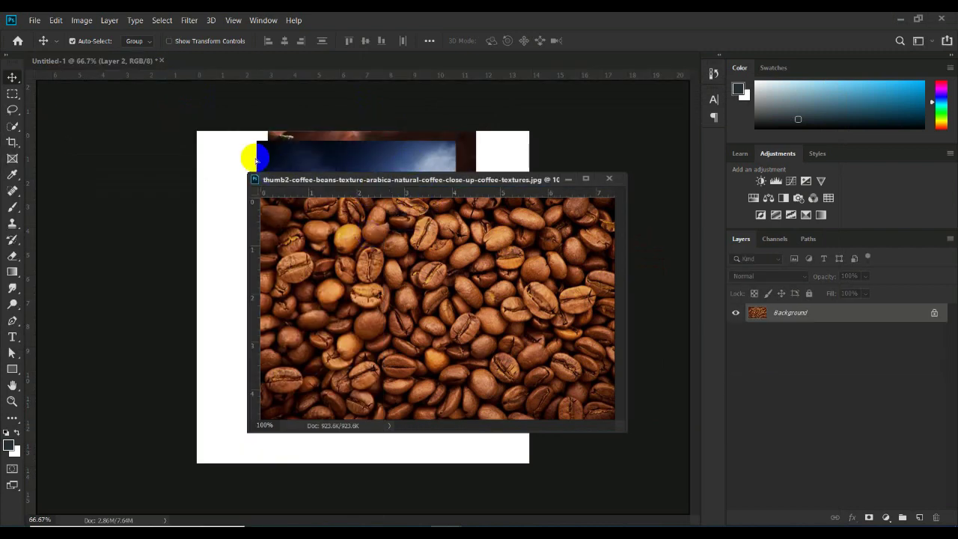
drag(449, 299, 250, 154)
click(610, 178)
Arrange the coffee, stadium and books layers into a rough collage on the canvas
mouse_move(342, 199)
mouse_down()
mouse_move(359, 299)
mouse_move(441, 408)
mouse_up()
mouse_move(378, 285)
mouse_down()
mouse_move(341, 286)
mouse_move(323, 309)
mouse_up()
drag(415, 207, 424, 241)
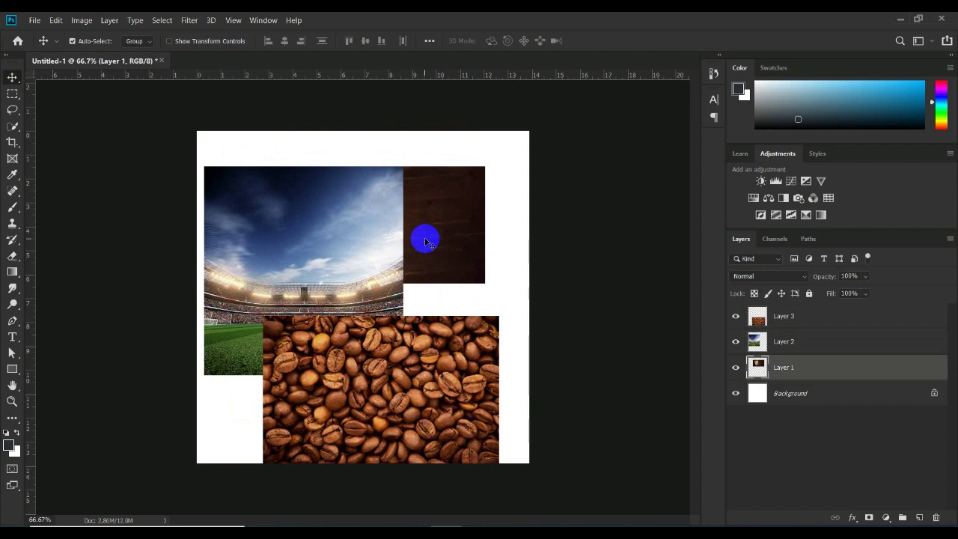
key(ctrl+o)
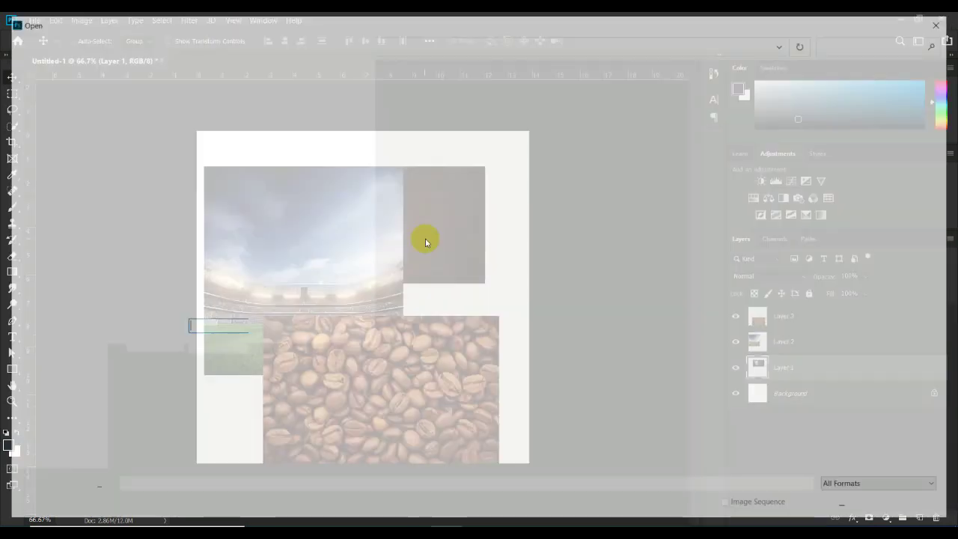
Place a fresh coffee-bean copy on the collage and delete the old large coffee layer
click(326, 174)
double_click(326, 174)
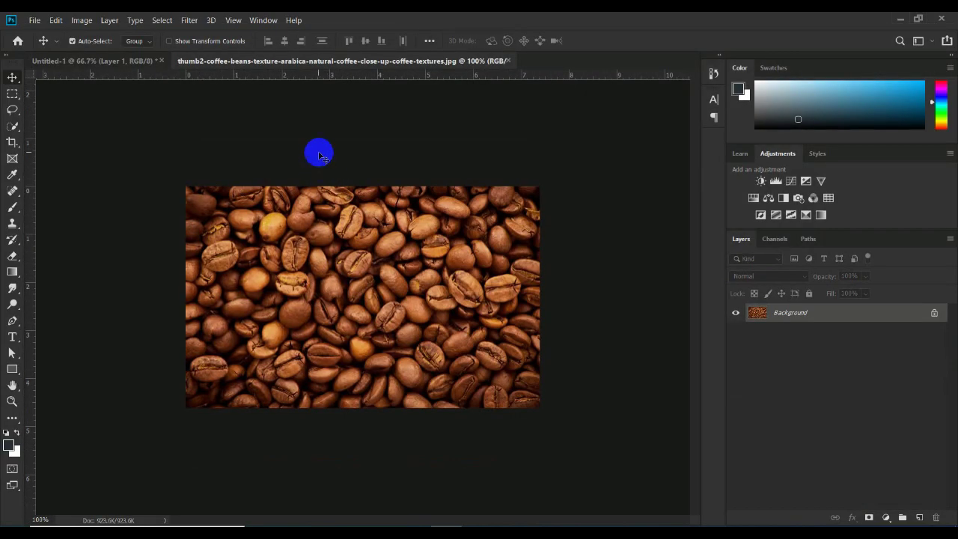
drag(331, 257, 129, 67)
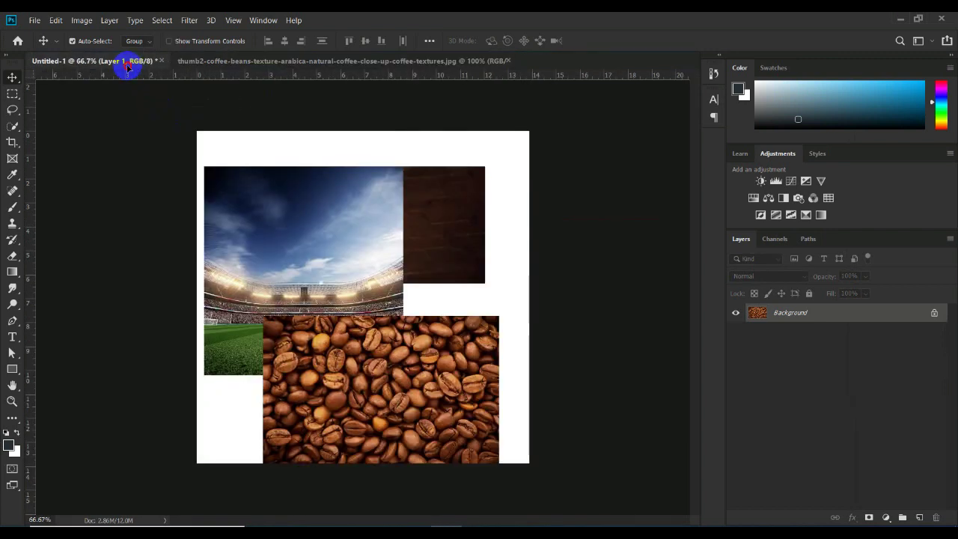
mouse_move(129, 67)
mouse_down()
mouse_move(140, 98)
mouse_move(207, 184)
mouse_up()
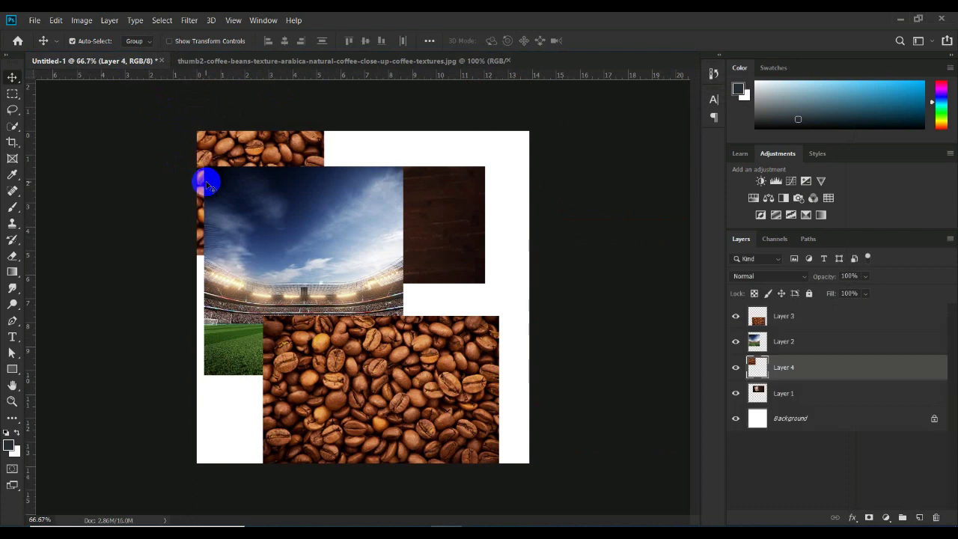
click(357, 368)
key(Delete)
Reposition the stadium image lower, then up and to the right
drag(261, 265, 250, 352)
drag(365, 223, 370, 225)
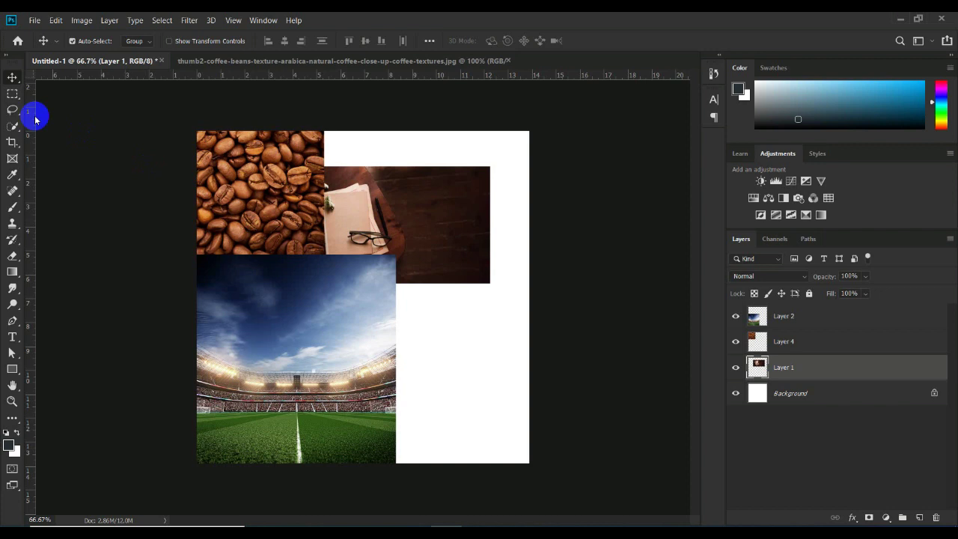
drag(279, 328, 315, 307)
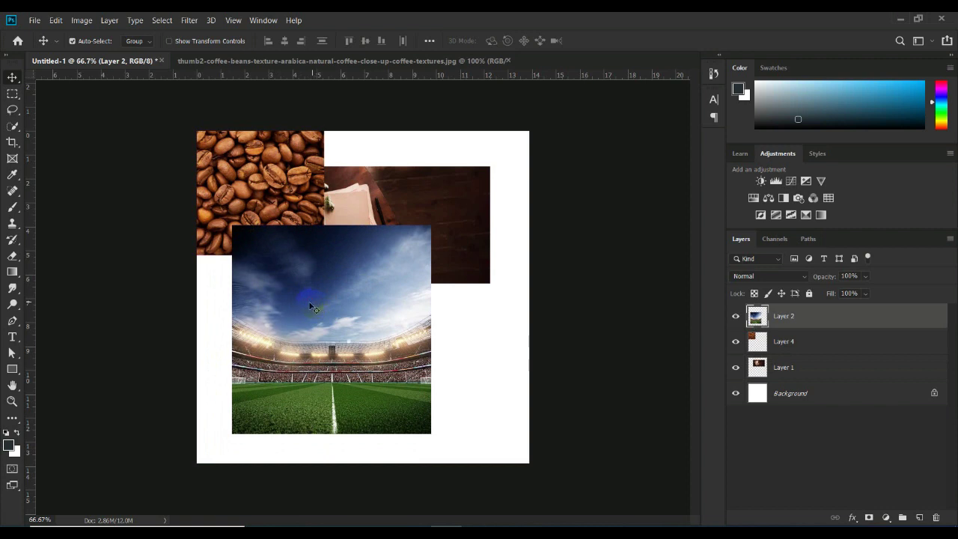
Shrink the stadium image to a small thumbnail, cancelling a first attempt before applying
click(169, 41)
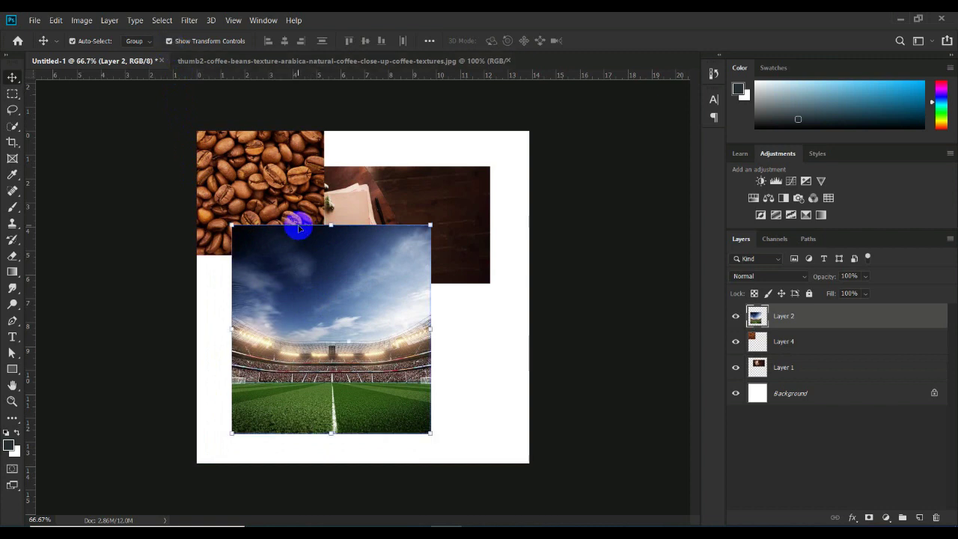
mouse_move(234, 224)
mouse_down()
mouse_move(255, 241)
mouse_move(224, 217)
mouse_move(370, 382)
mouse_up()
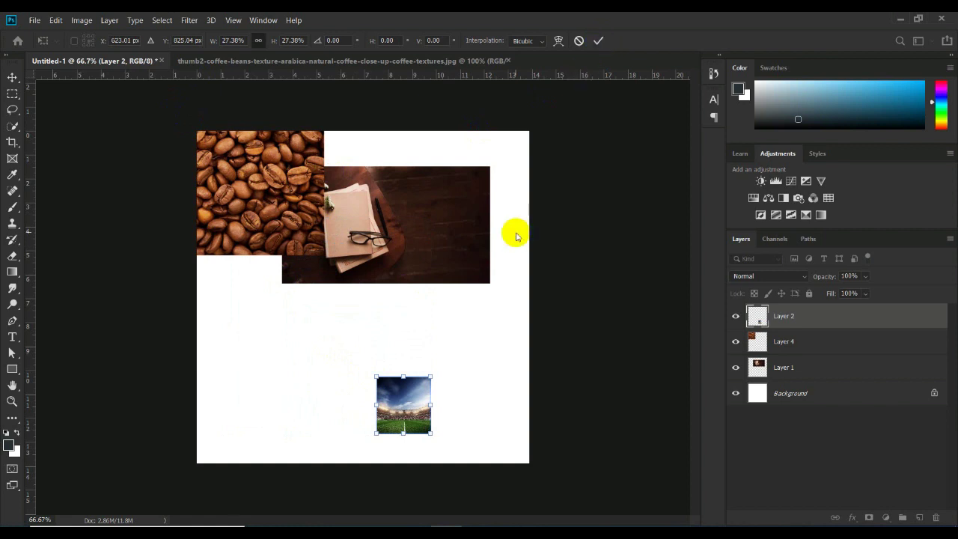
click(578, 41)
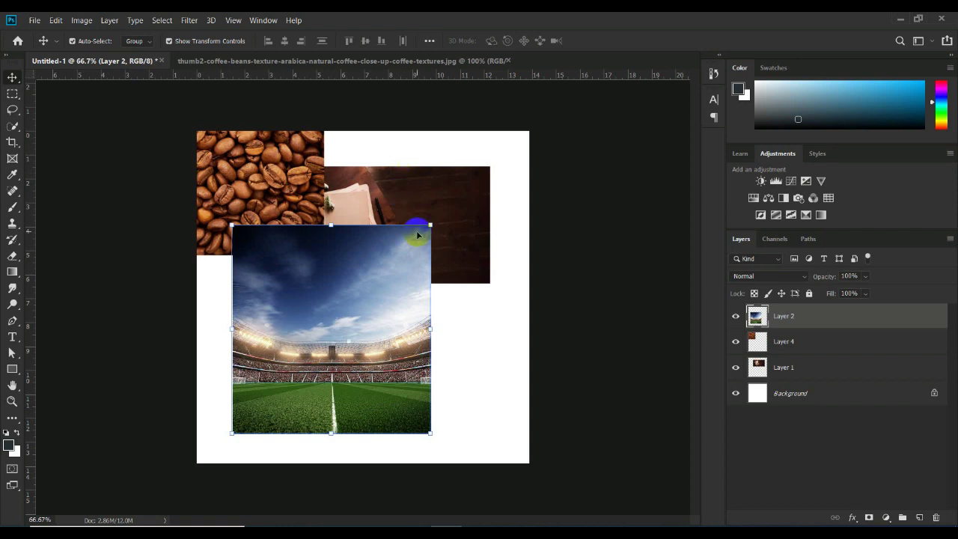
drag(433, 222, 288, 351)
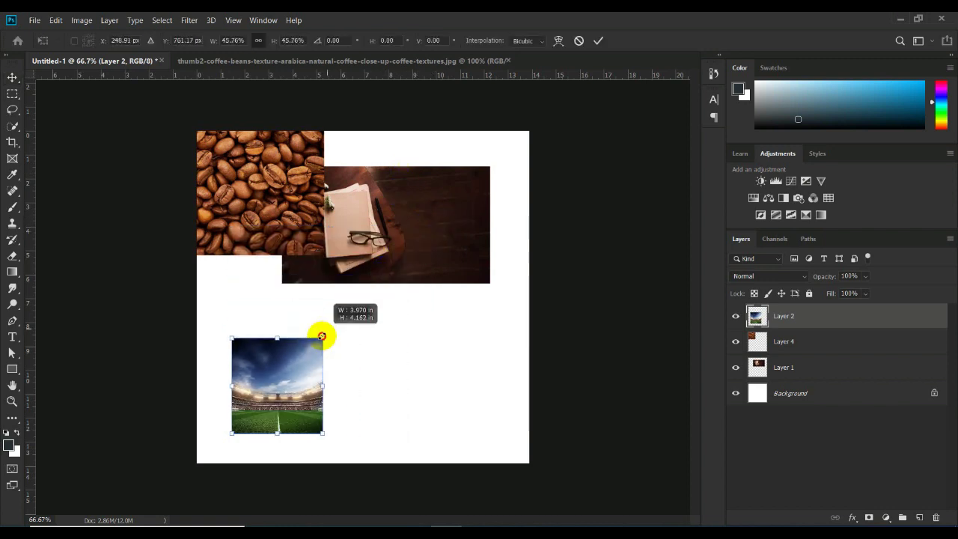
click(597, 42)
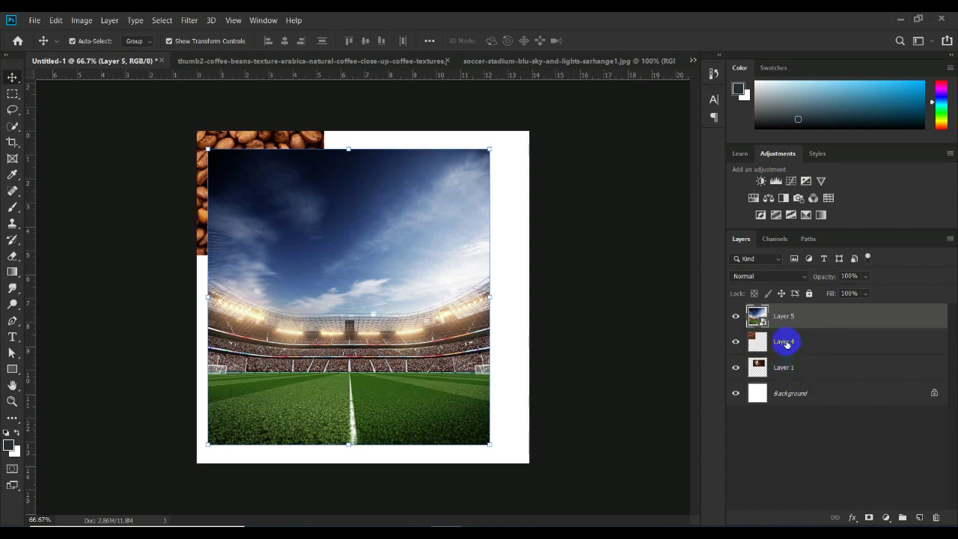
Rename Layer 1, Layer 4 and Layer 5 to 1, 2 and 3, then nudge the stadium right
double_click(790, 370)
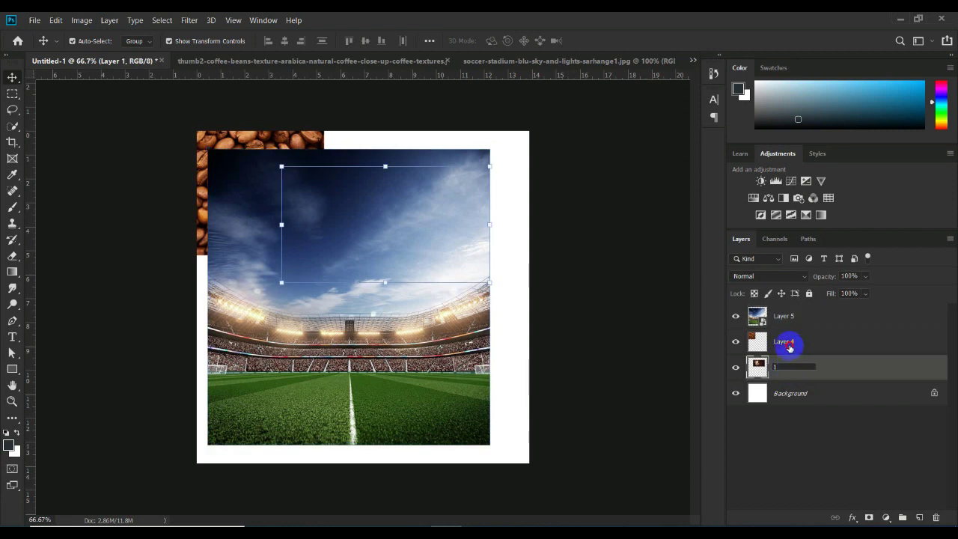
double_click(782, 342)
text(2)
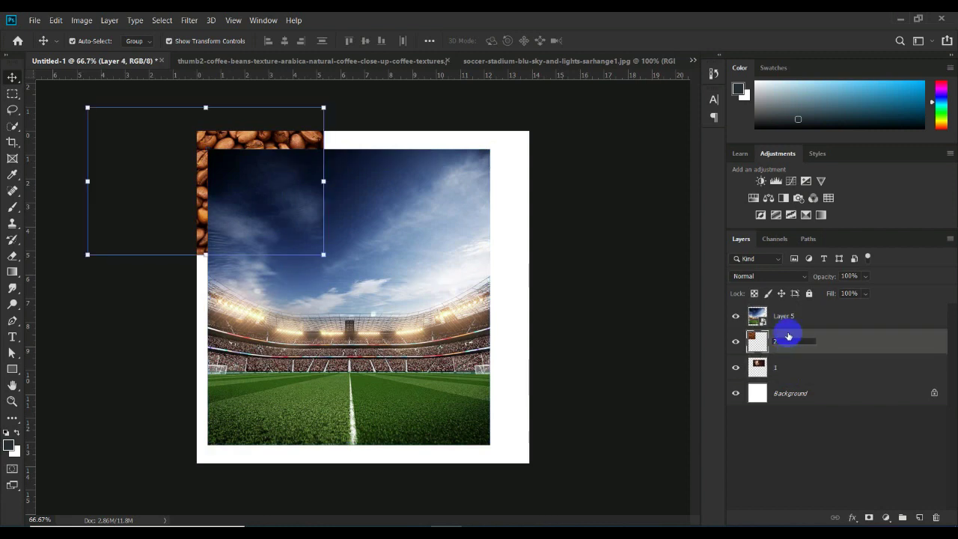
double_click(783, 318)
text(3)
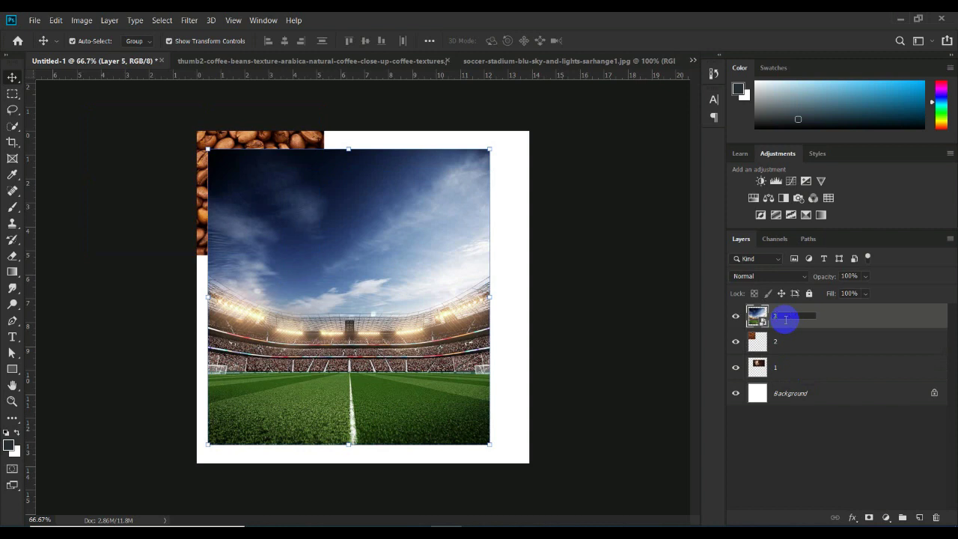
click(791, 440)
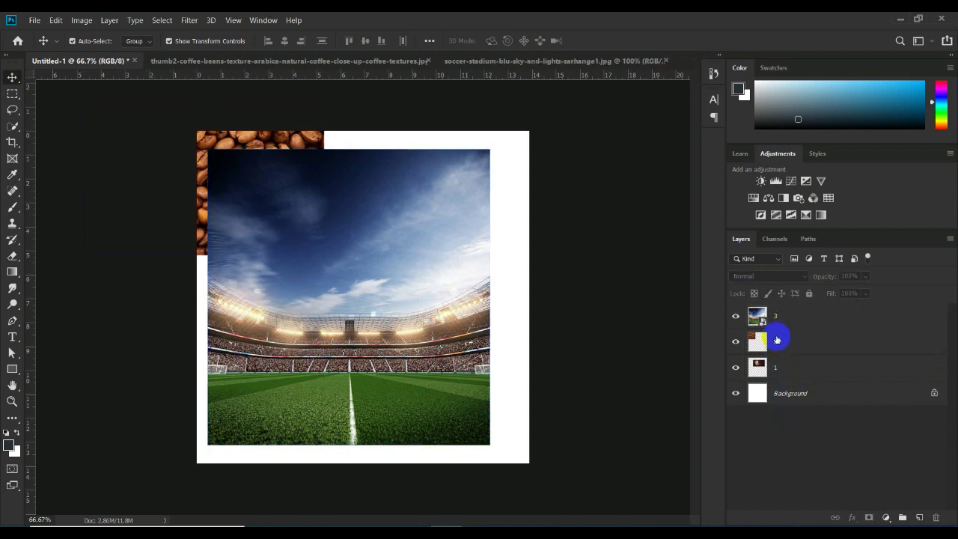
click(774, 321)
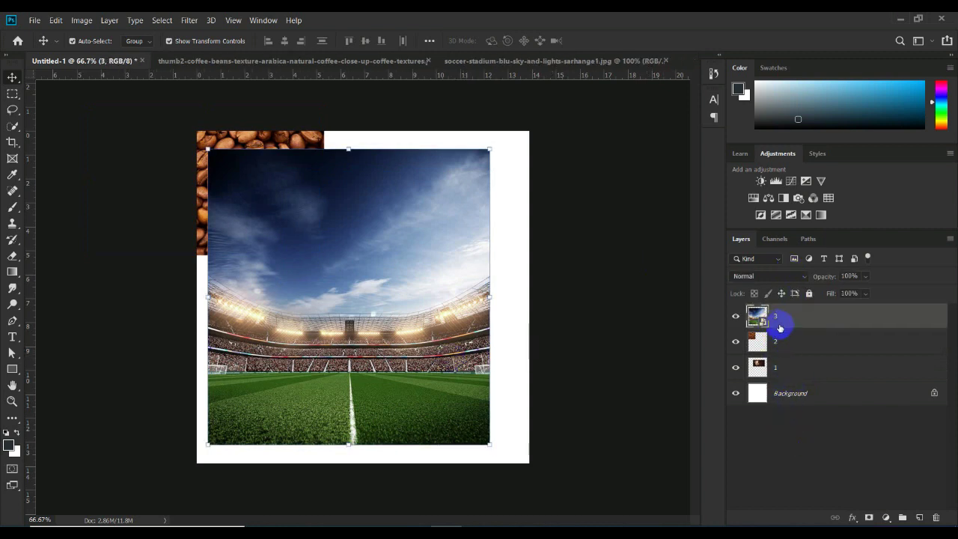
drag(390, 380, 397, 380)
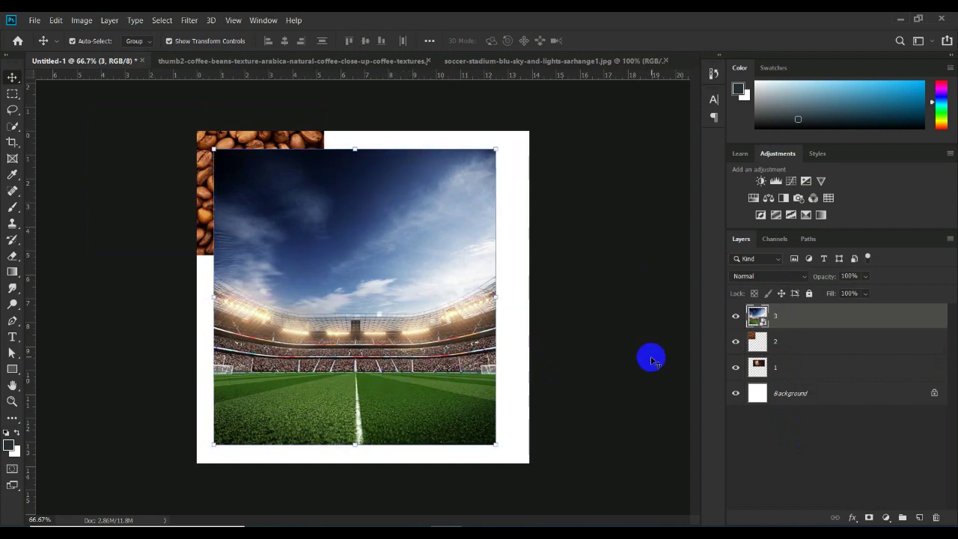
Restack layers to 1, 2, 3 from the top, with coffee beans centred on the stadium
drag(778, 320, 782, 349)
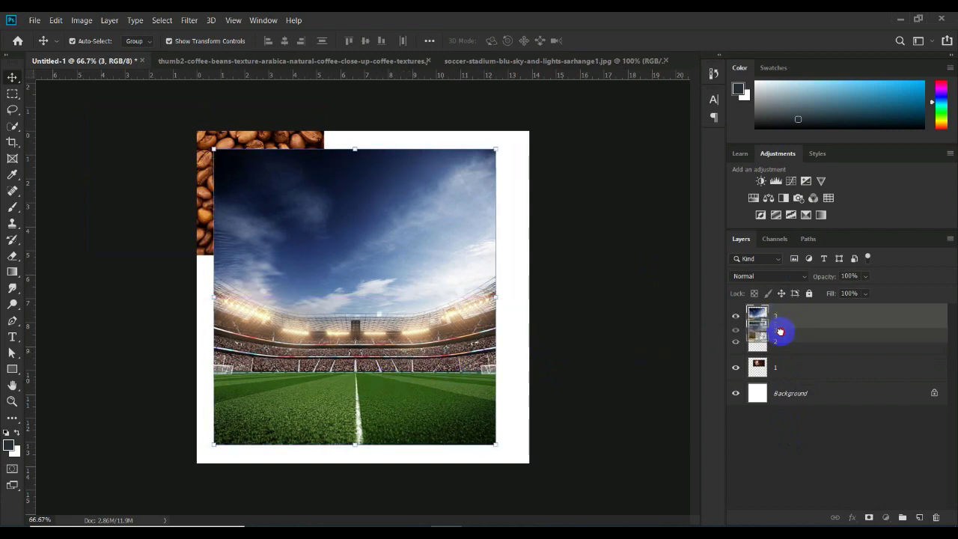
mouse_move(291, 210)
mouse_down()
mouse_move(314, 241)
mouse_move(443, 296)
mouse_up()
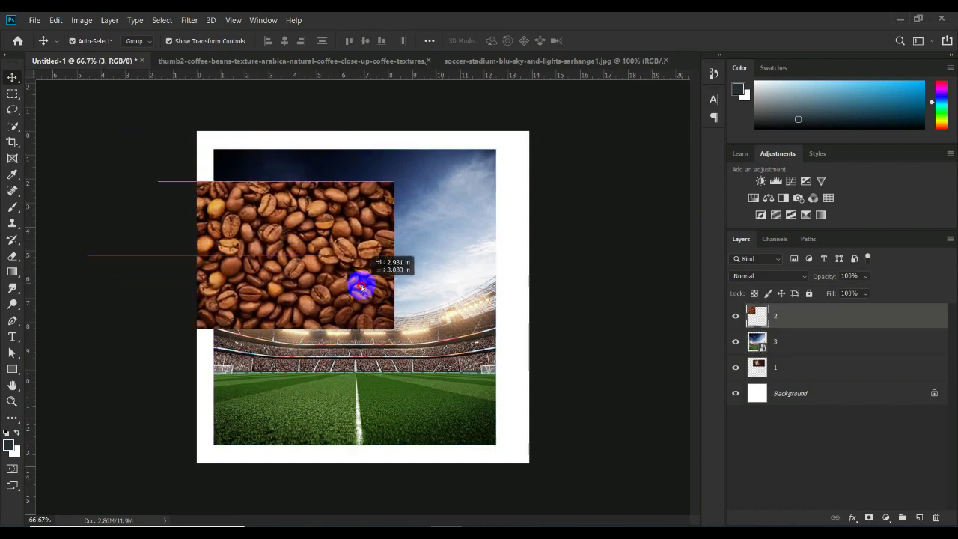
drag(775, 367, 778, 315)
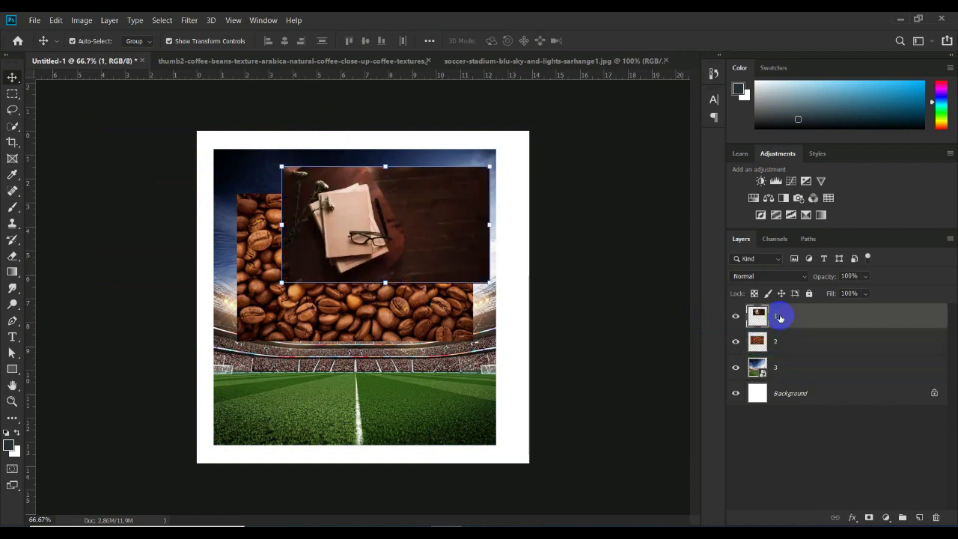
drag(446, 248, 421, 260)
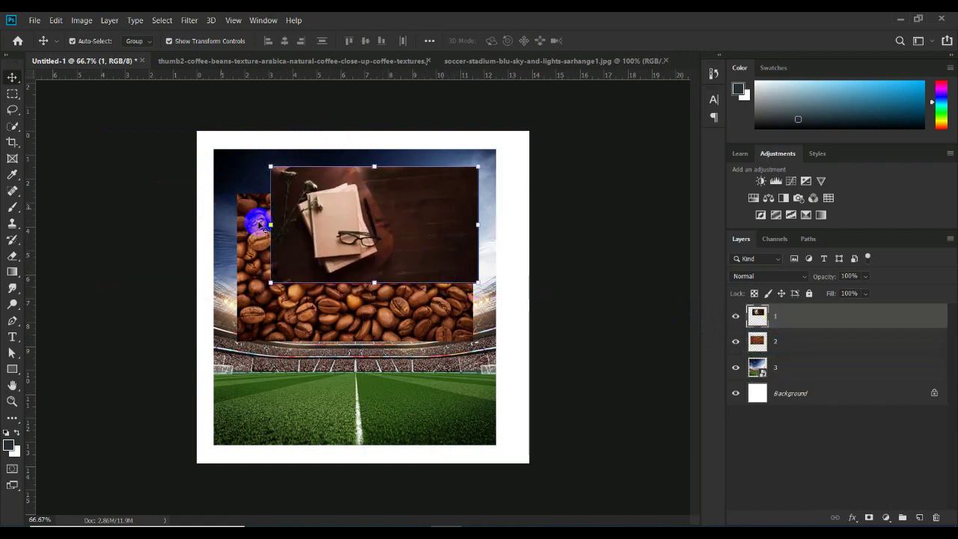
Resize and rotate the book photo, then undo the rotation and nudge it right
drag(270, 282, 262, 291)
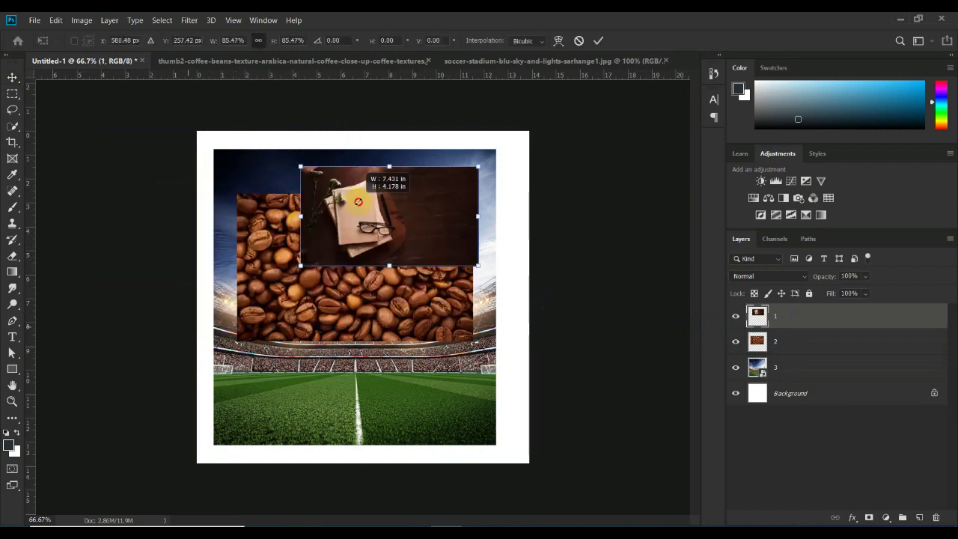
mouse_move(262, 292)
mouse_down()
mouse_move(253, 276)
mouse_move(215, 297)
mouse_up()
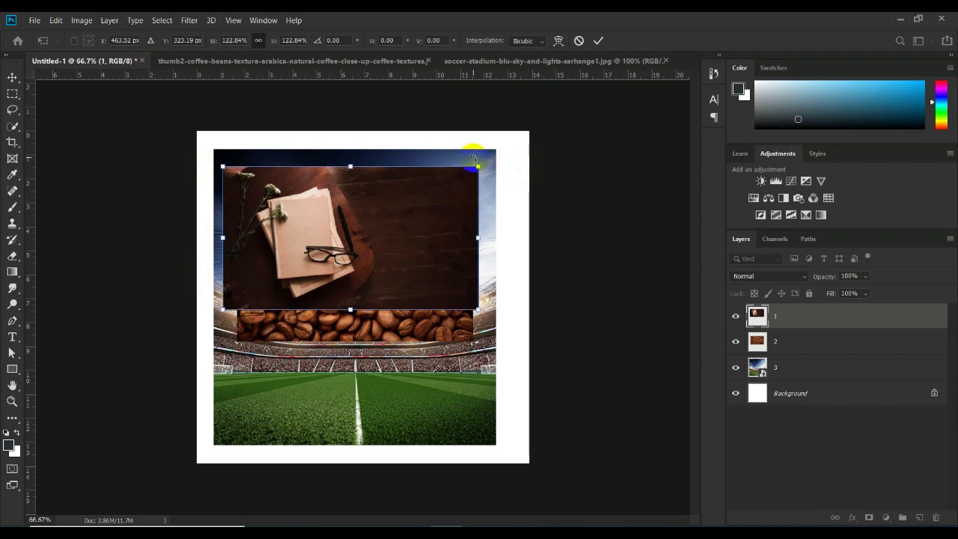
mouse_move(472, 158)
mouse_down()
mouse_move(250, 301)
mouse_move(378, 321)
mouse_move(304, 211)
mouse_move(396, 229)
mouse_move(305, 210)
mouse_move(297, 252)
mouse_up()
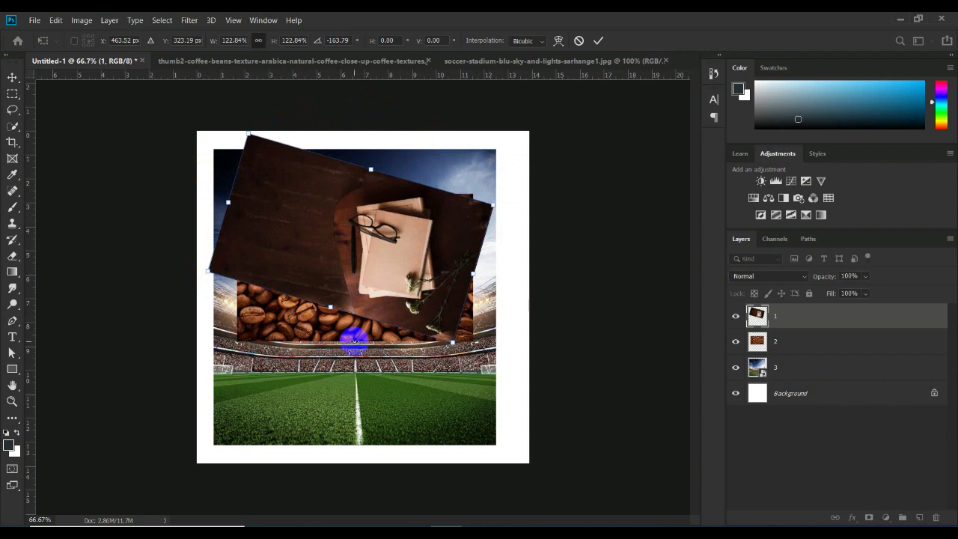
key(Return)
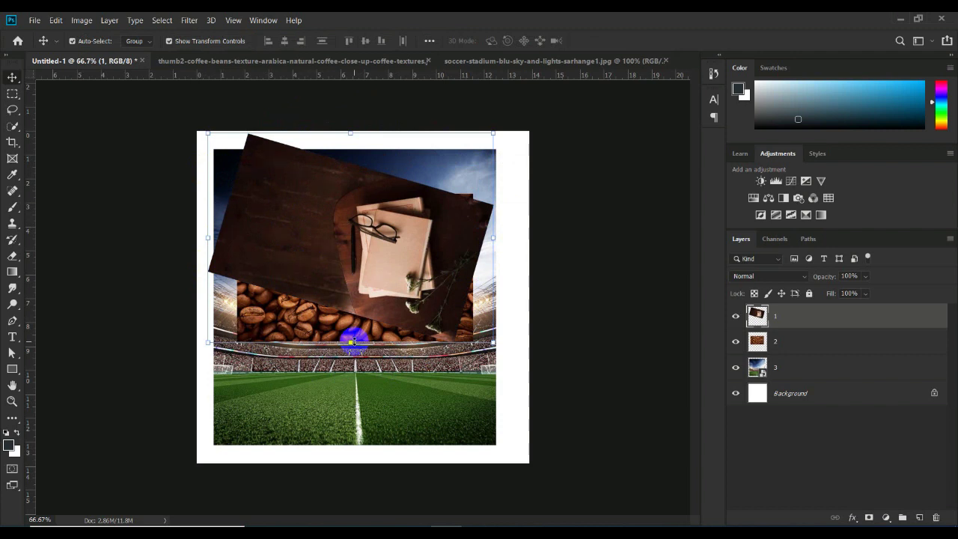
key(ctrl+z)
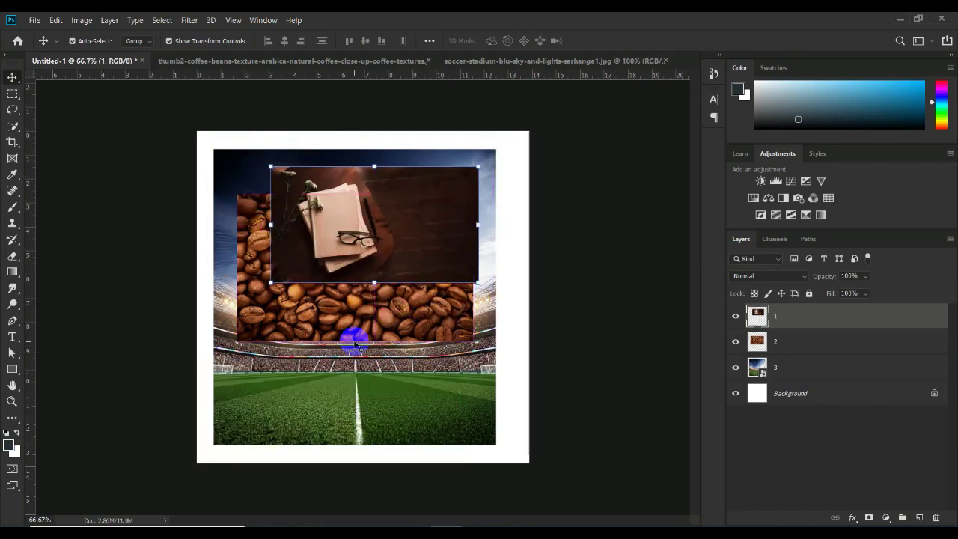
key(shift+Right)
key(shift+Right)
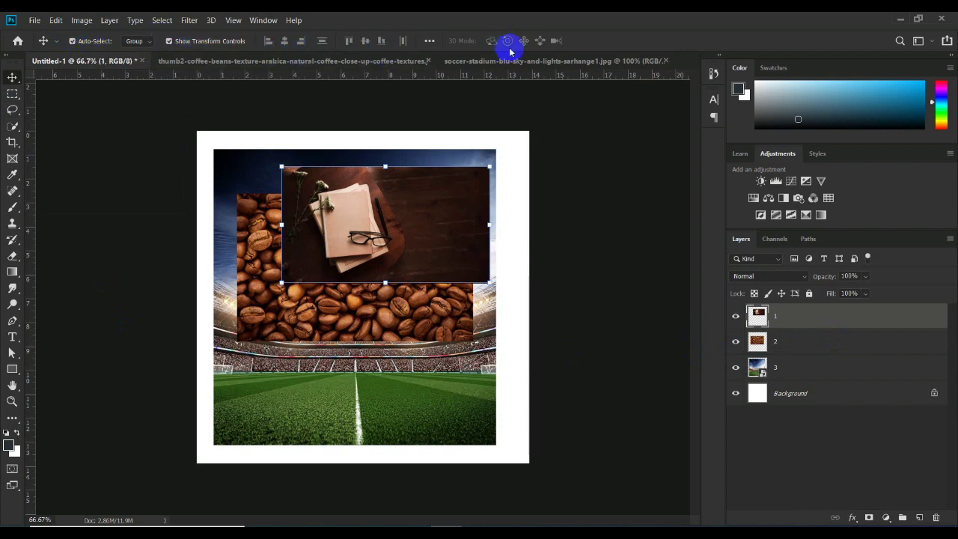
Turn off Show Transform Controls, scale the book photo to 84%, and move it left
click(169, 41)
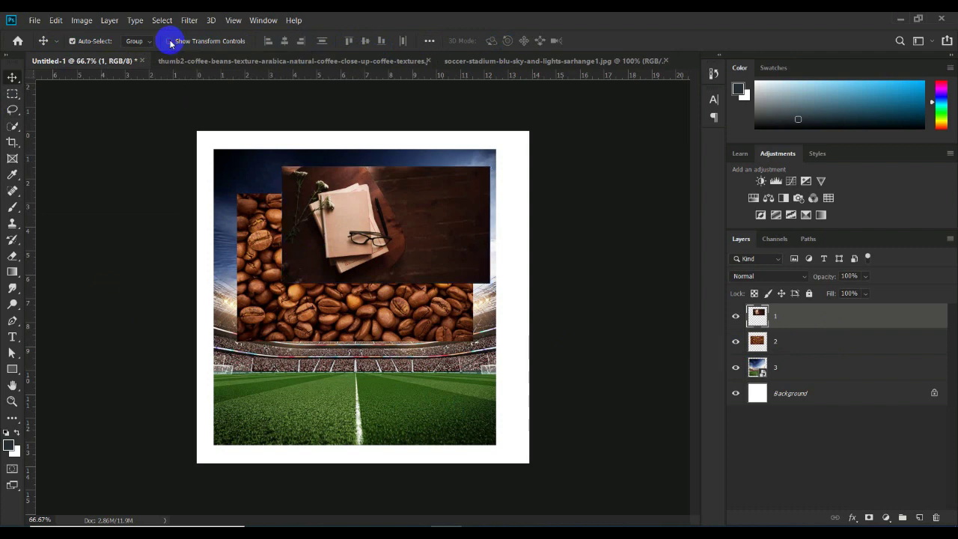
key(ctrl+t)
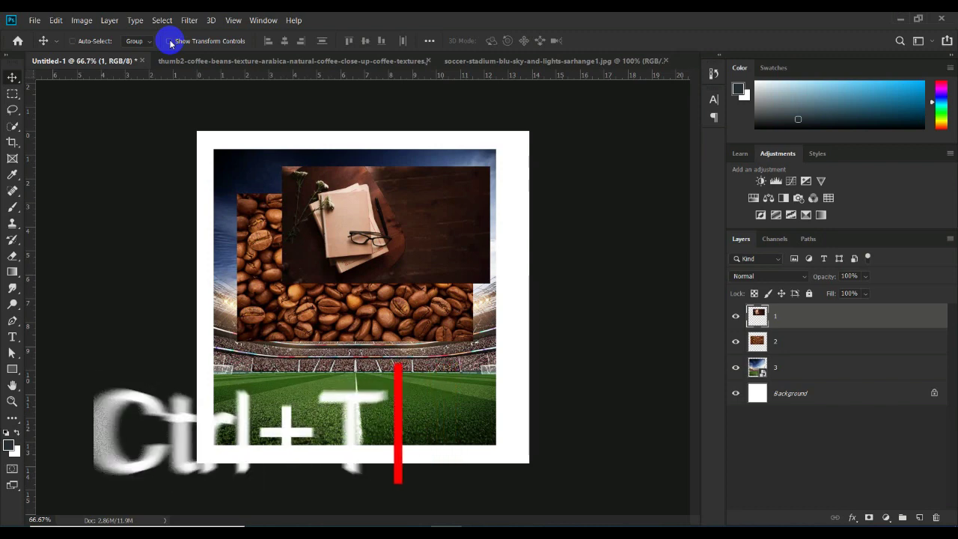
mouse_move(281, 166)
mouse_down()
mouse_move(374, 218)
mouse_move(217, 176)
mouse_move(300, 196)
mouse_move(228, 171)
mouse_up()
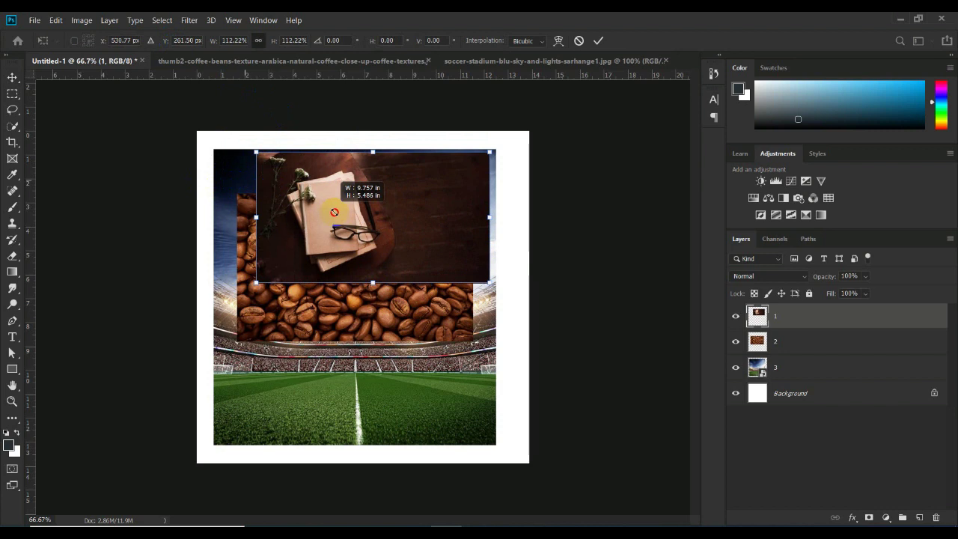
drag(228, 171, 315, 185)
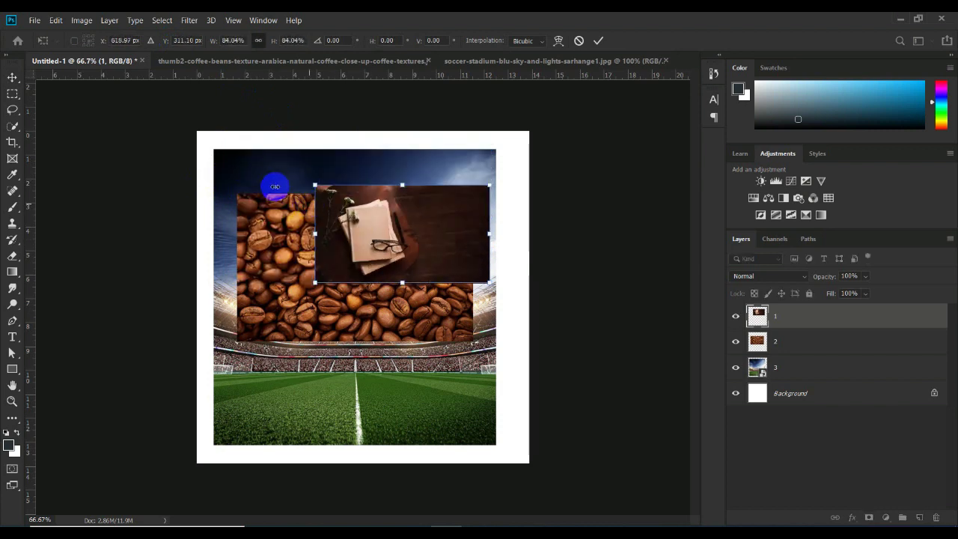
click(598, 42)
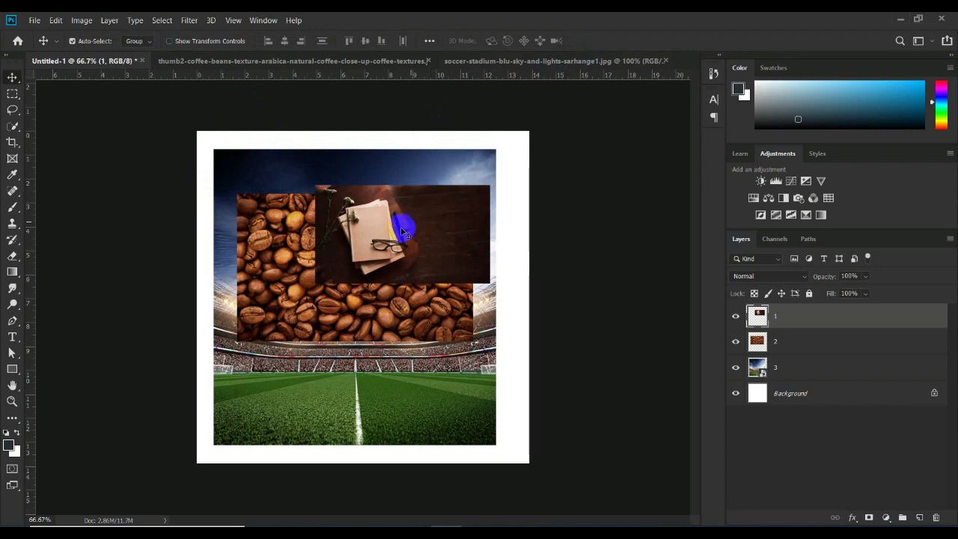
drag(398, 240, 375, 241)
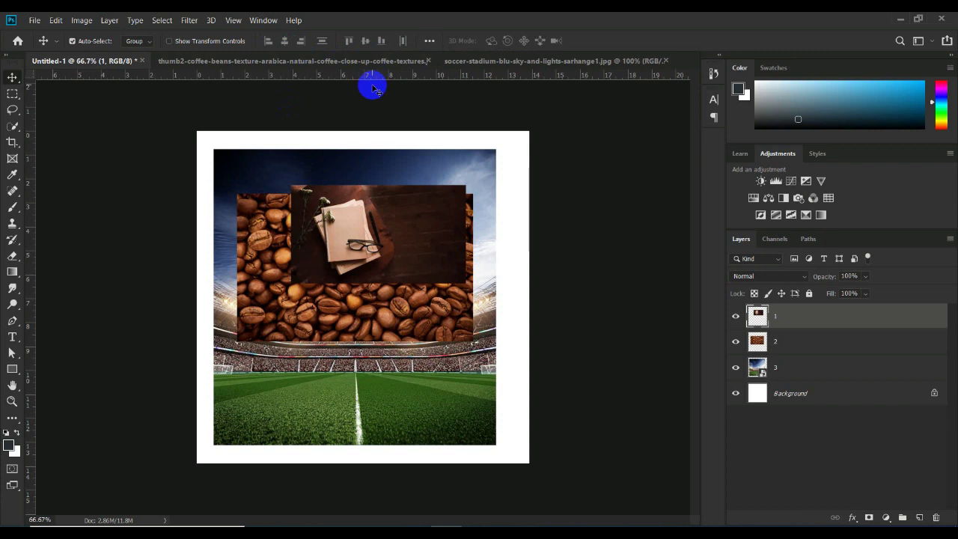
Shrink the stadium photo to about 29% and place it at the top-left
click(386, 410)
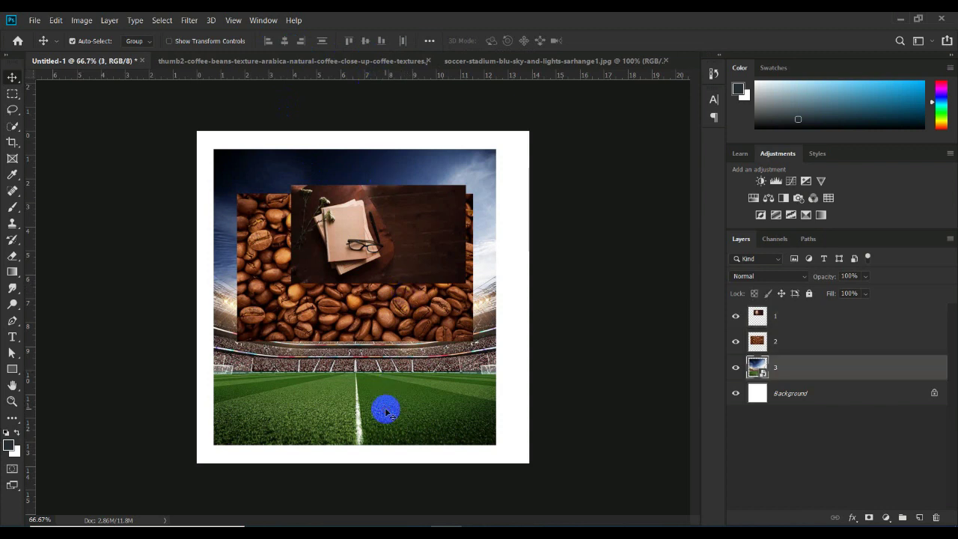
key(ctrl+t)
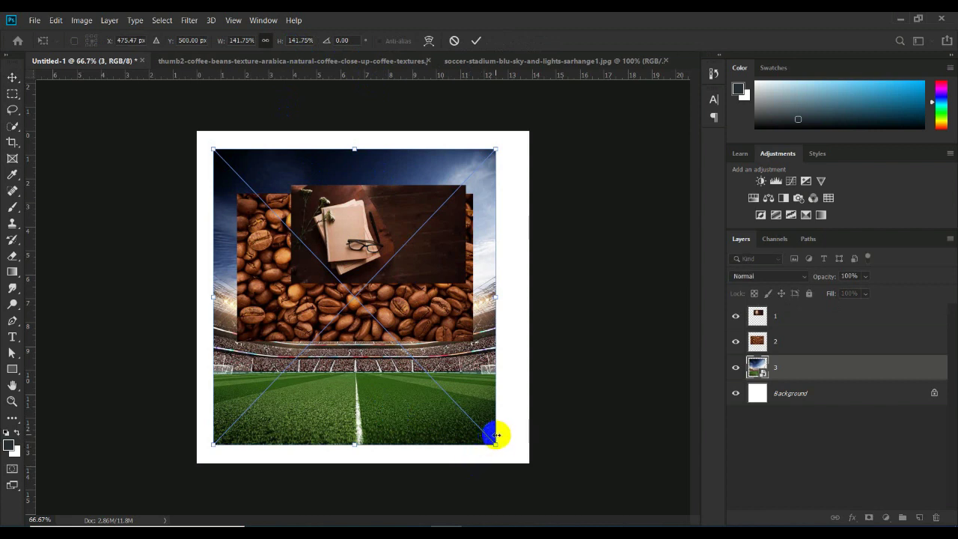
drag(495, 435, 278, 199)
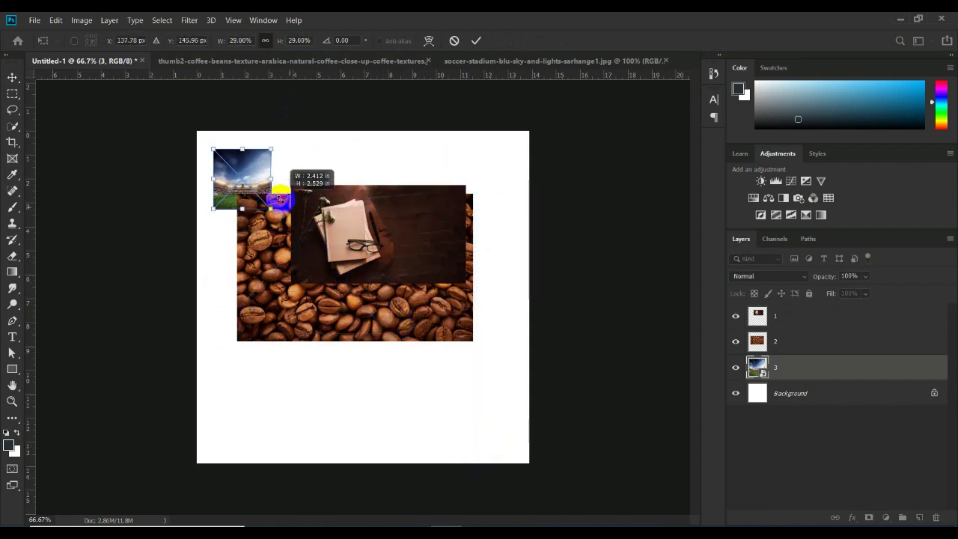
key(Return)
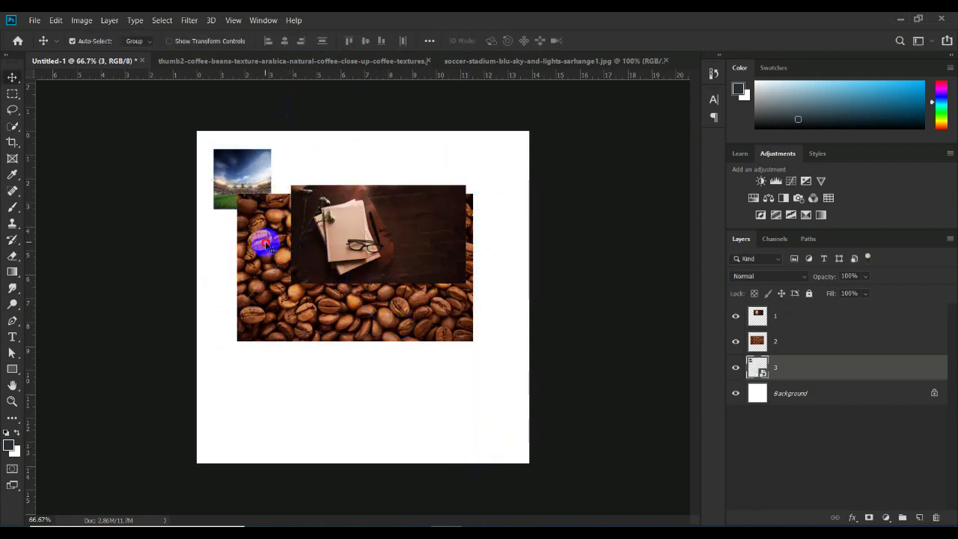
Shrink the coffee-beans photo to about 30% along the top row
click(266, 243)
key(ctrl+t)
mouse_move(467, 340)
mouse_down()
mouse_move(298, 243)
mouse_move(331, 186)
mouse_up()
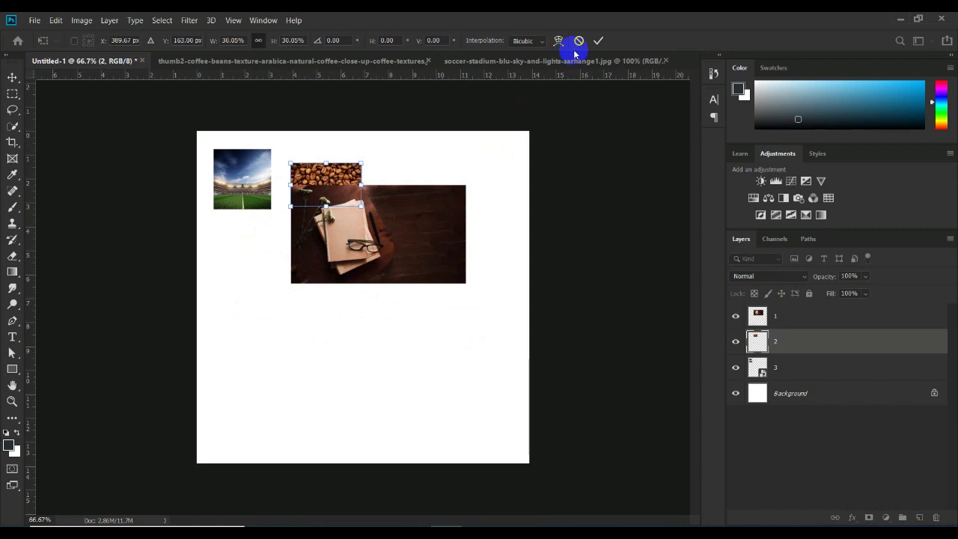
click(596, 41)
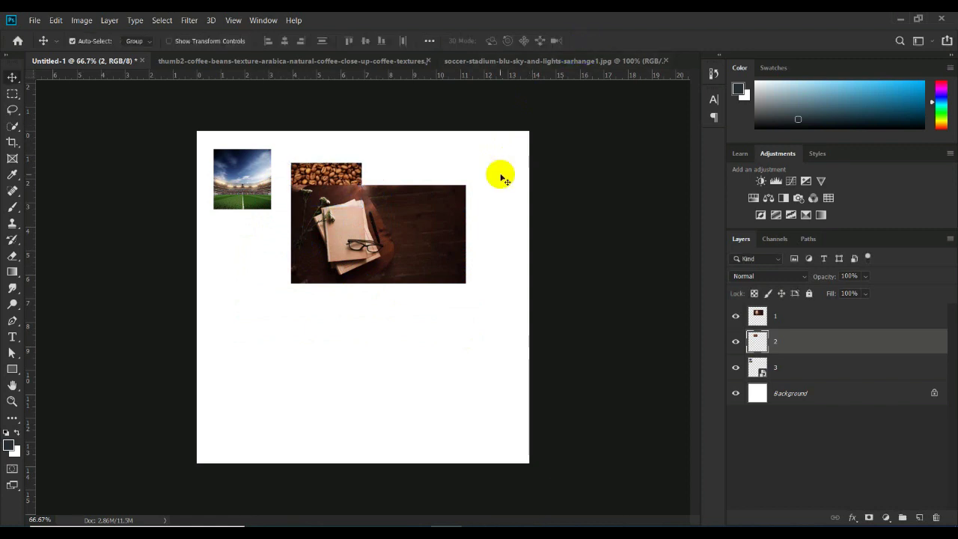
Shrink the books photo to 74.37% and place it beside the coffee beans
click(407, 226)
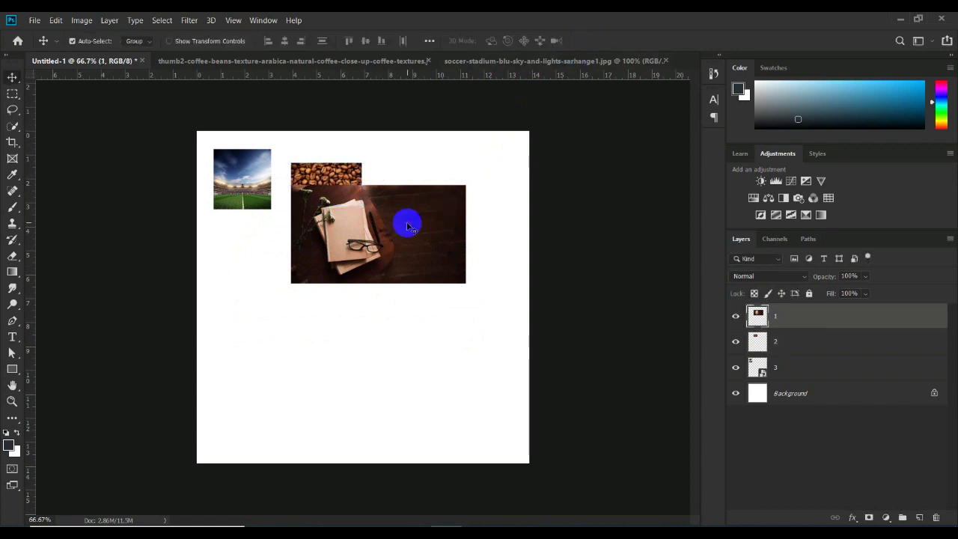
click(215, 41)
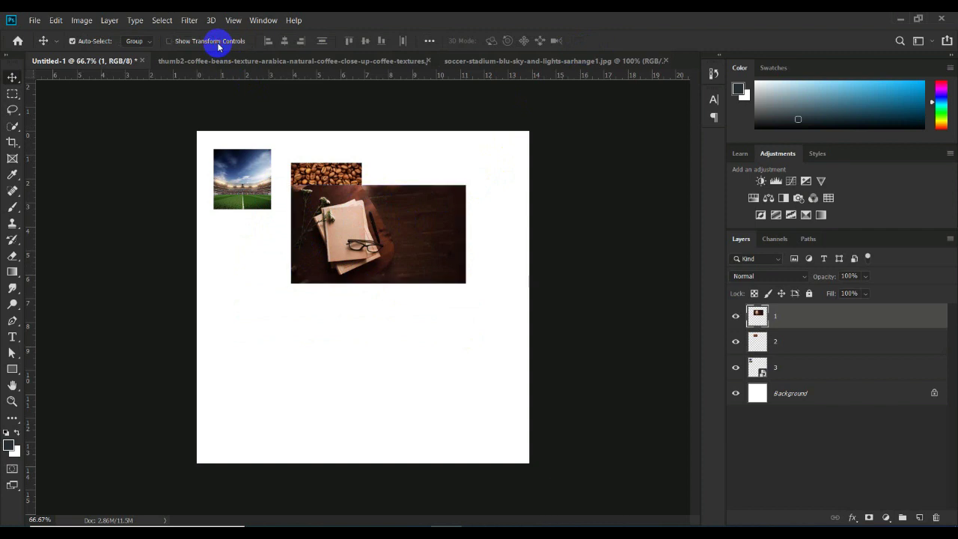
key(ctrl+t)
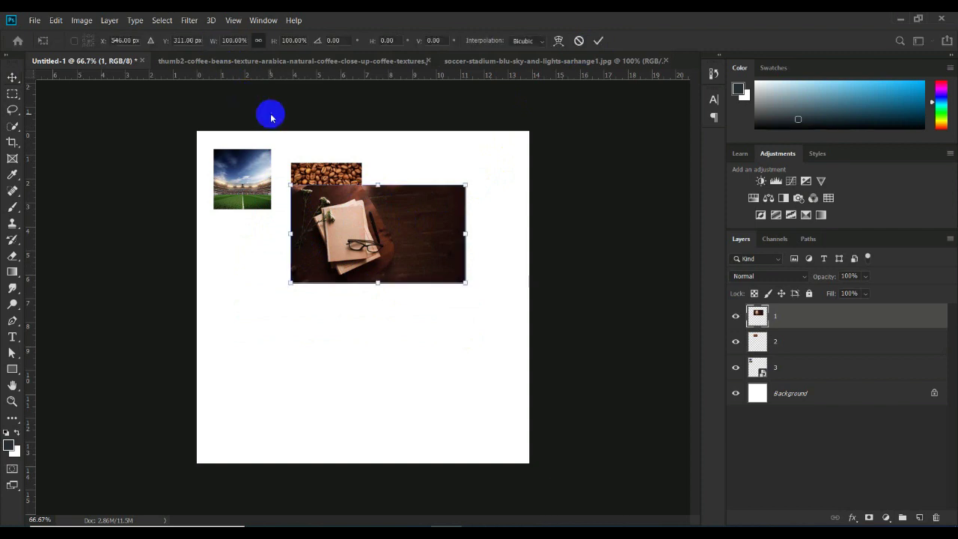
mouse_move(465, 285)
mouse_down()
mouse_move(417, 261)
mouse_move(475, 217)
mouse_up()
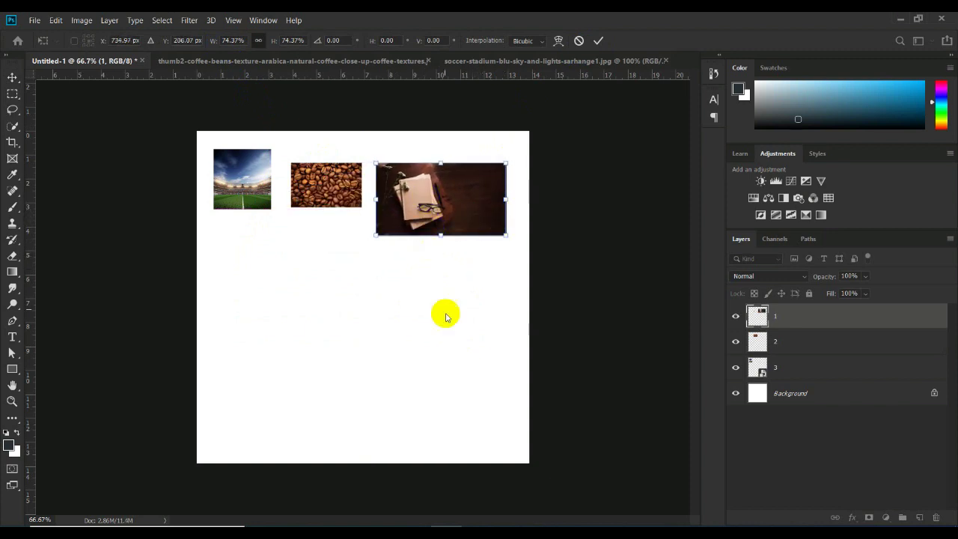
key(Return)
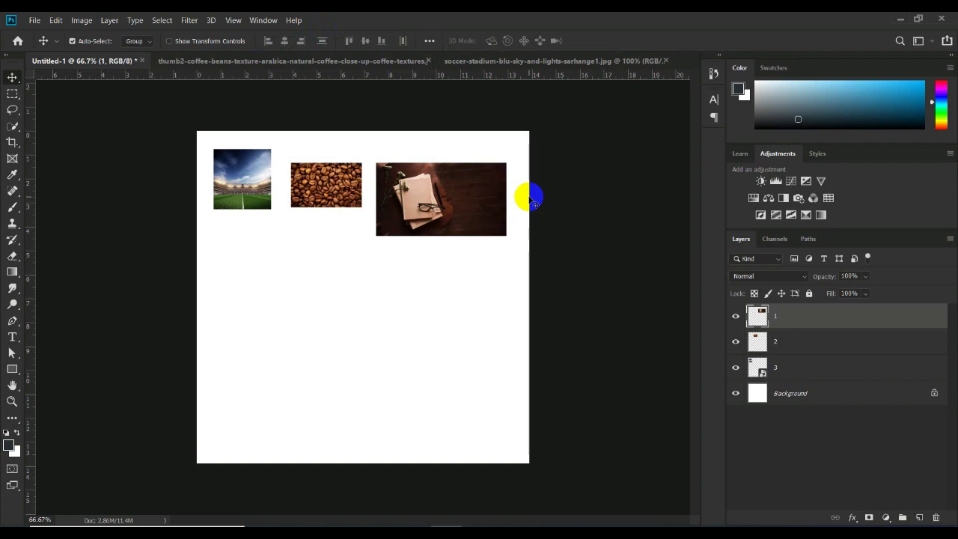
Scatter the thumbnails (books lower right, coffee beans upper-centre, stadium left) and select all three layers
drag(433, 202, 440, 360)
mouse_move(358, 193)
mouse_down()
mouse_move(359, 235)
mouse_move(397, 275)
mouse_up()
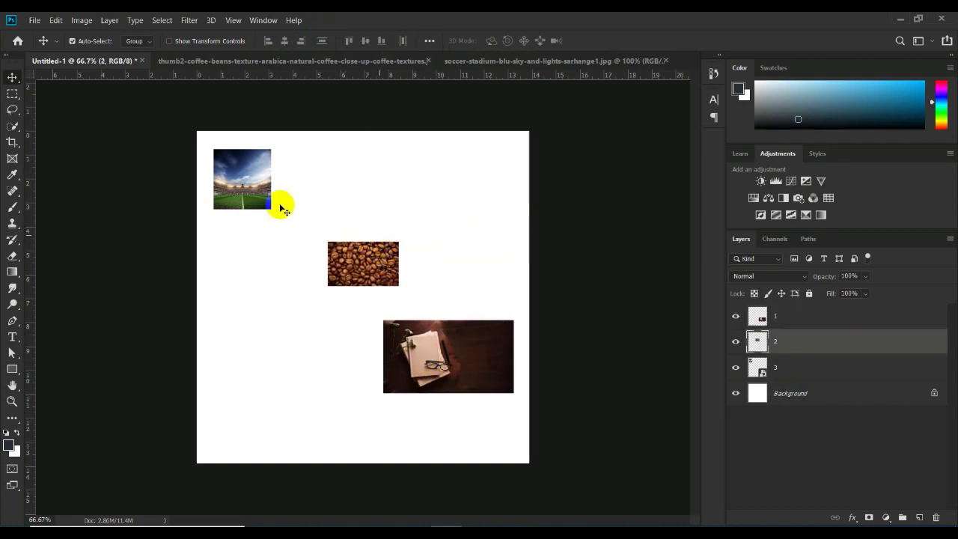
drag(254, 186, 244, 305)
drag(363, 265, 328, 265)
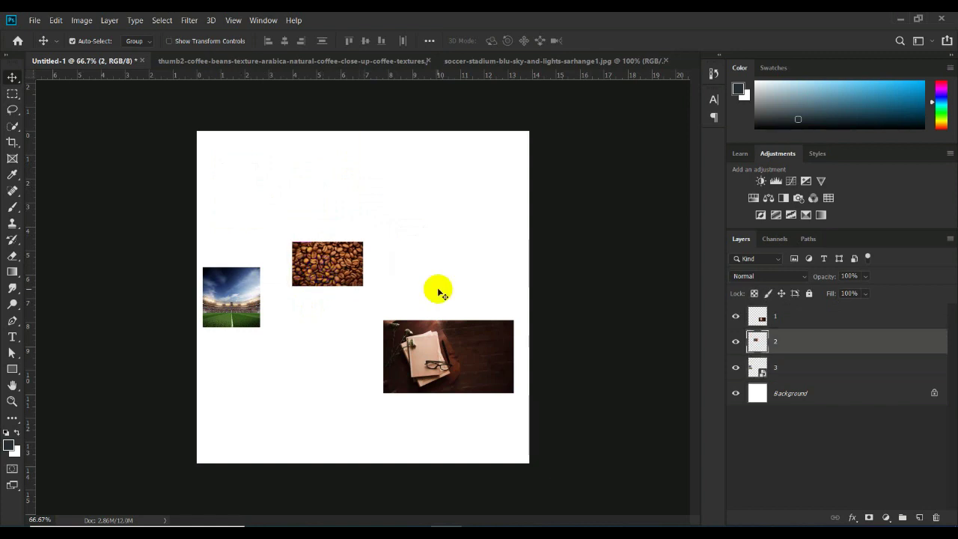
ctrl+click(772, 368)
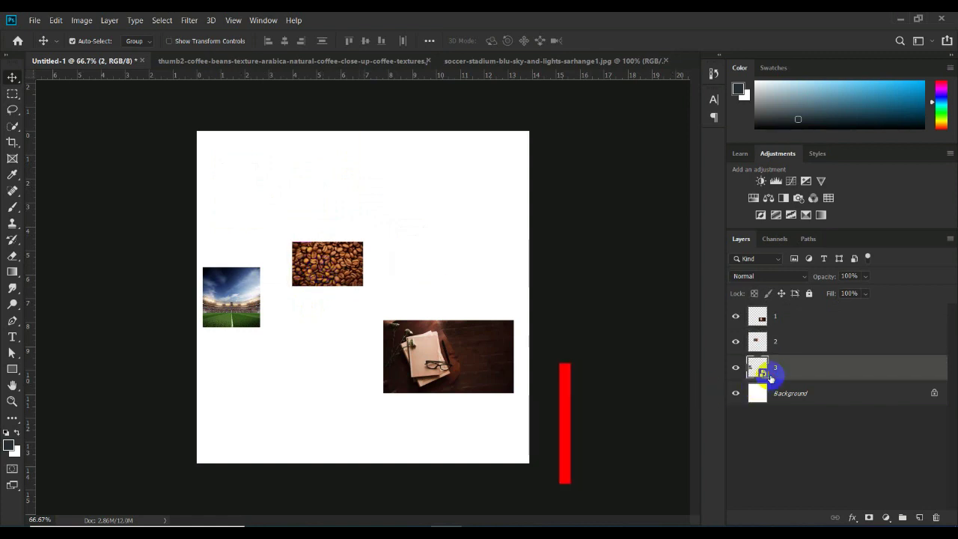
ctrl+click(782, 320)
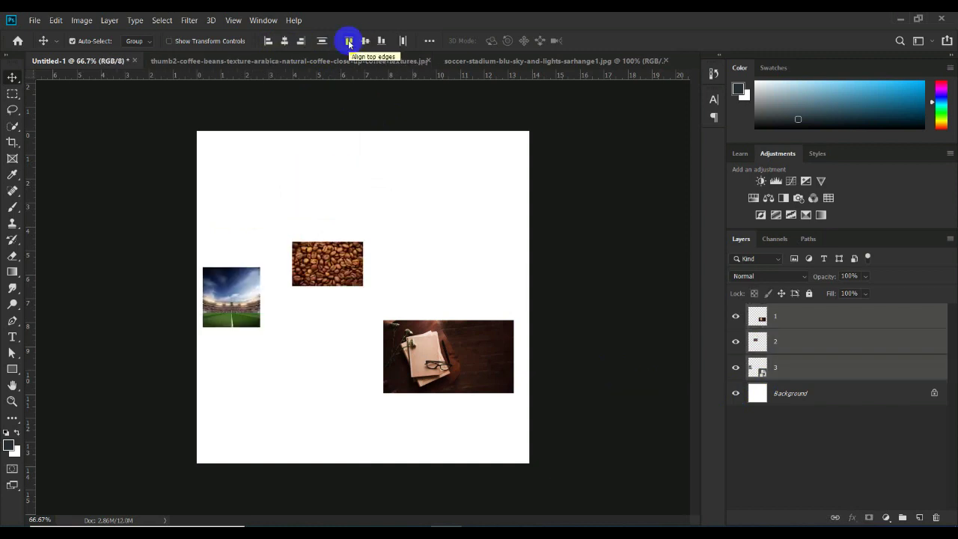
Align the thumbnails' top edges, then restack them: books at top, stadium below coffee beans
drag(348, 43, 333, 263)
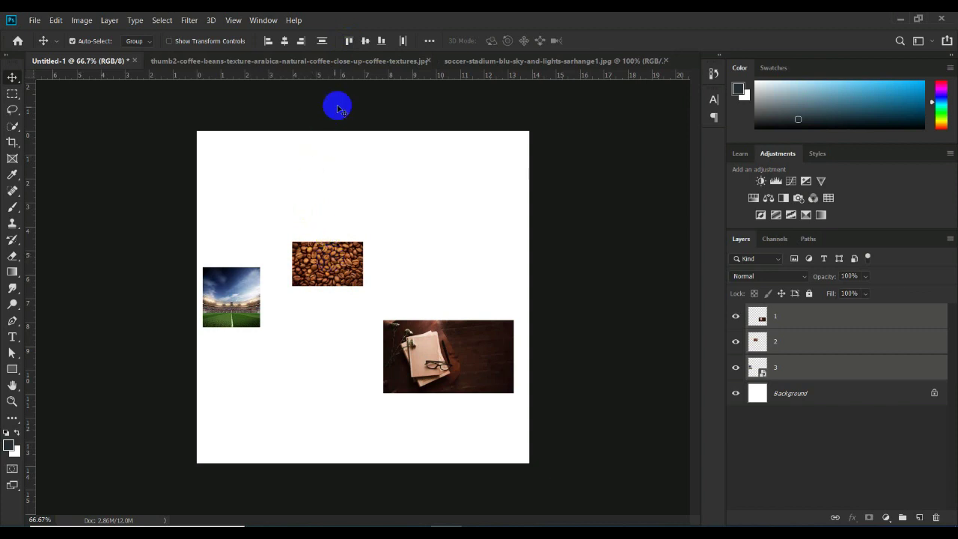
click(349, 41)
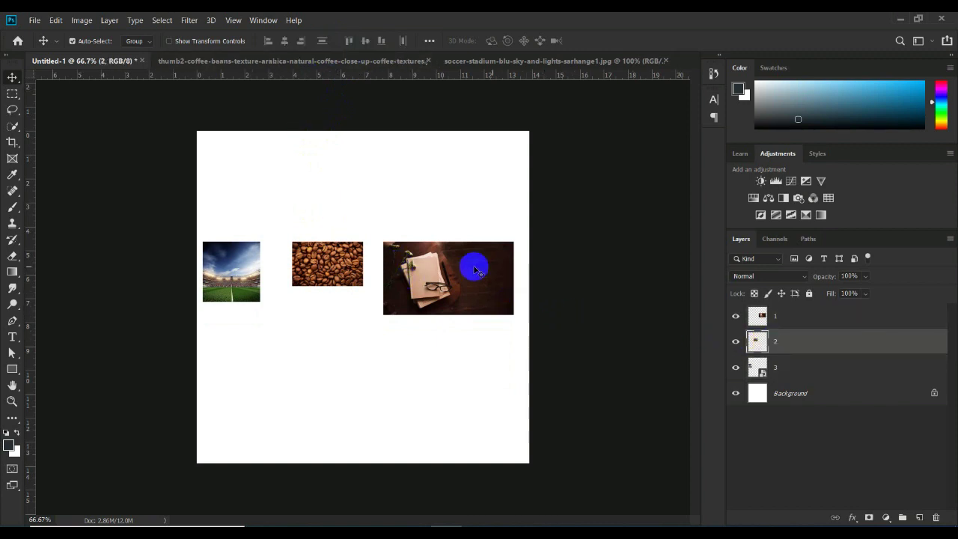
drag(472, 267, 398, 173)
drag(243, 259, 348, 367)
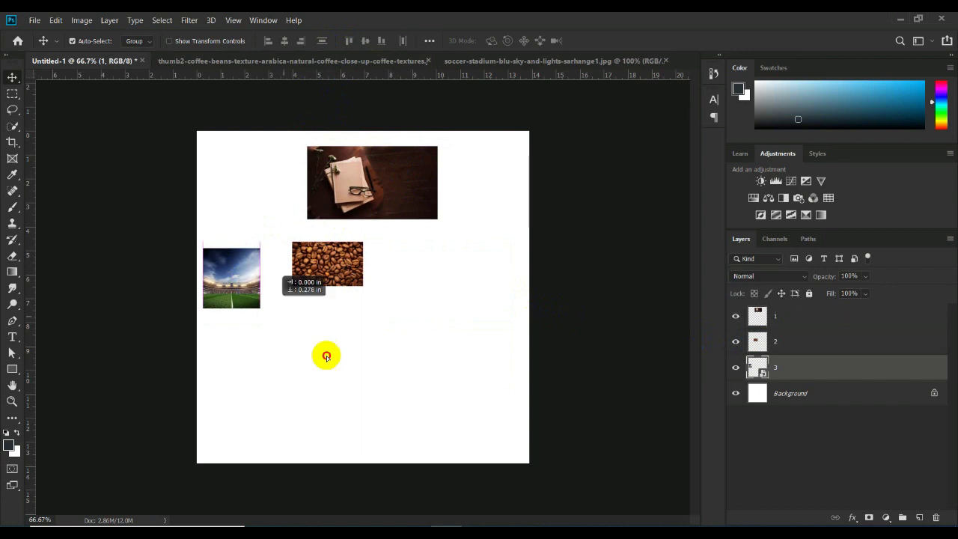
Select the stadium, coffee-beans and books layers and align their horizontal centres
shift+click(779, 340)
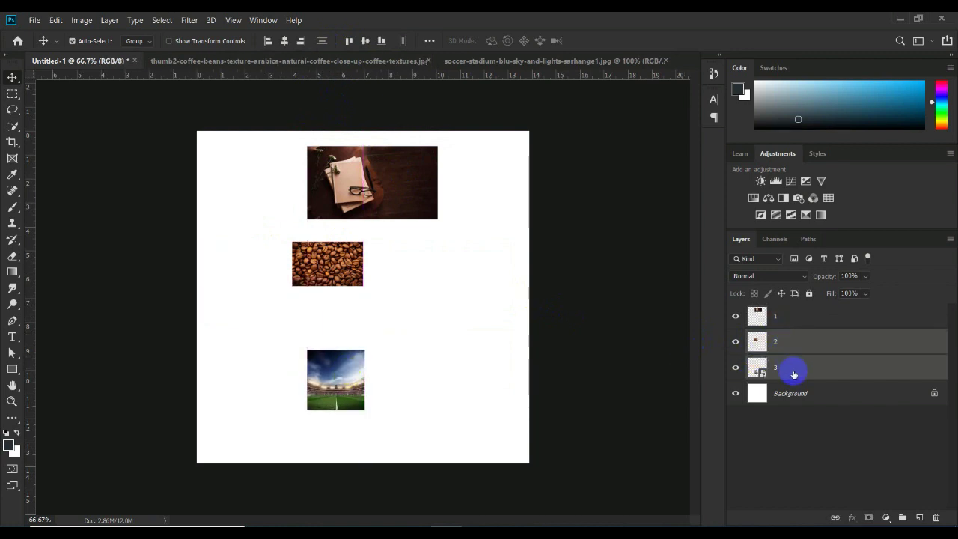
click(792, 370)
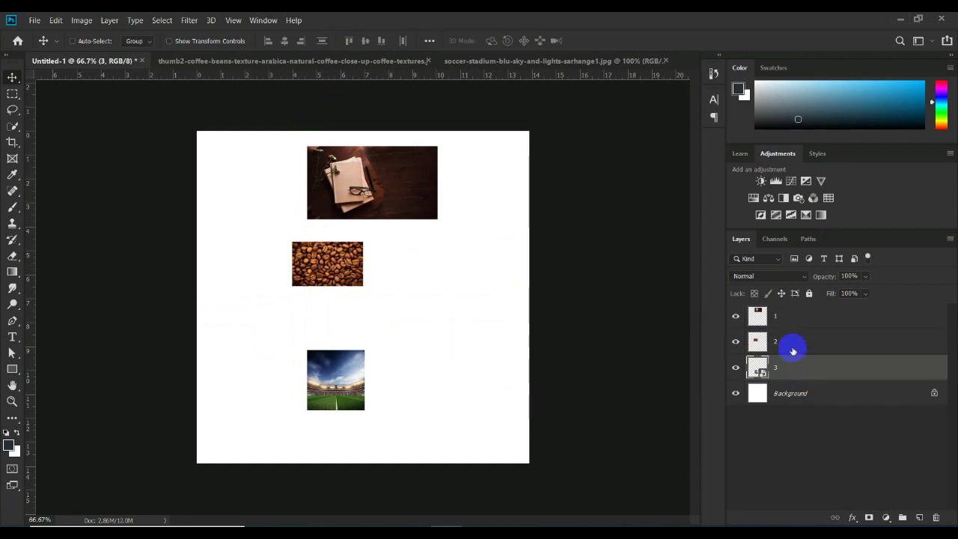
shift+click(790, 344)
shift+click(787, 321)
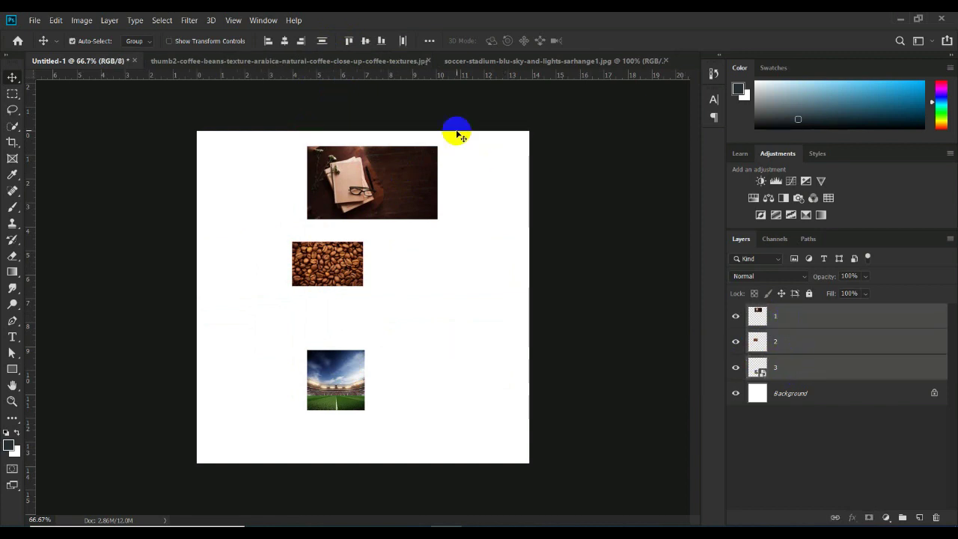
click(283, 42)
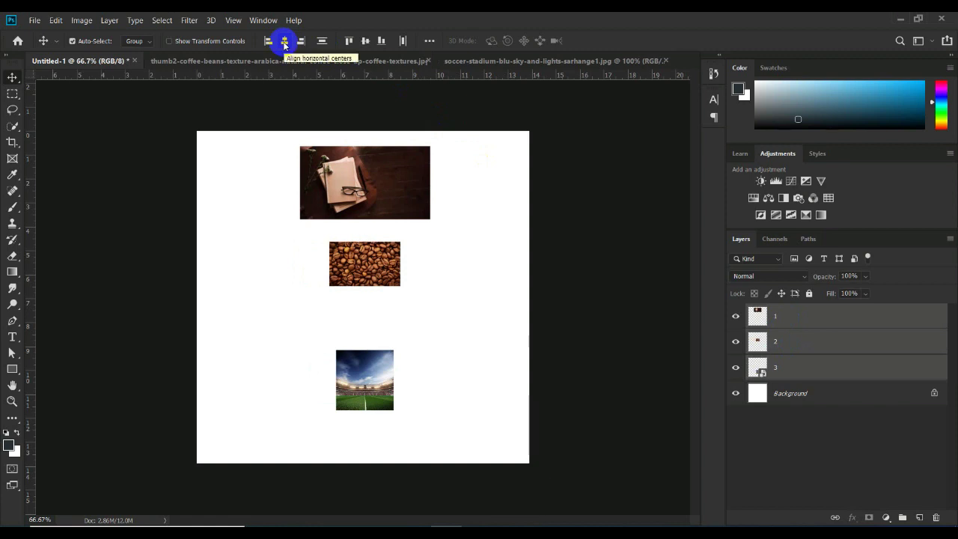